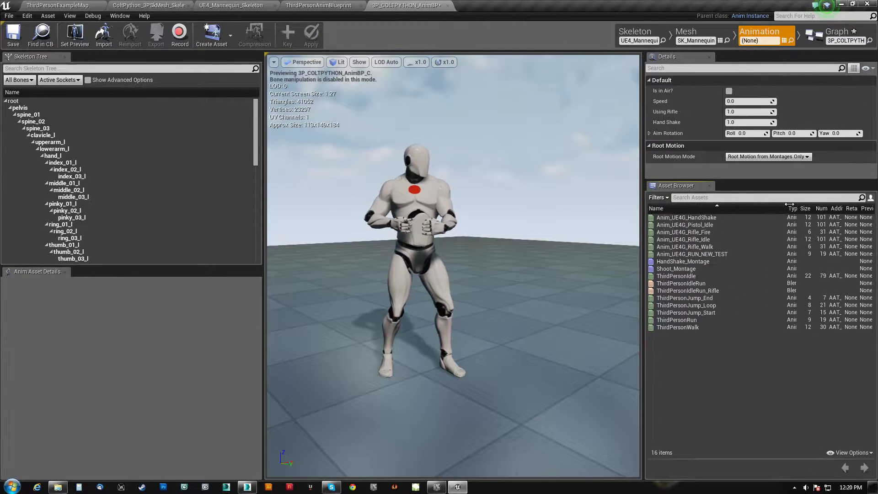
Duplicate the ThirdPersonIdleRun_Rifle blend space in the Animations folder and name the copy ThirdPersonIdleRun_ColtPYTHON.
mouse_move(678, 329)
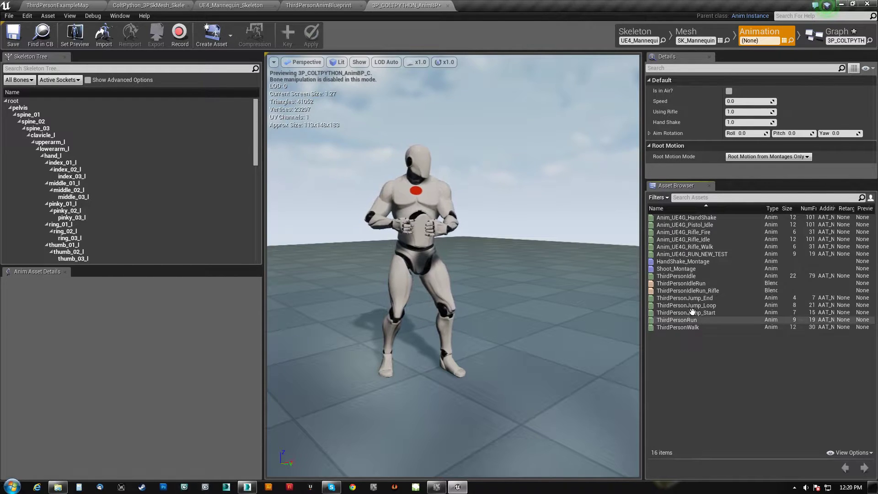
left_click(696, 225)
mouse_move(675, 270)
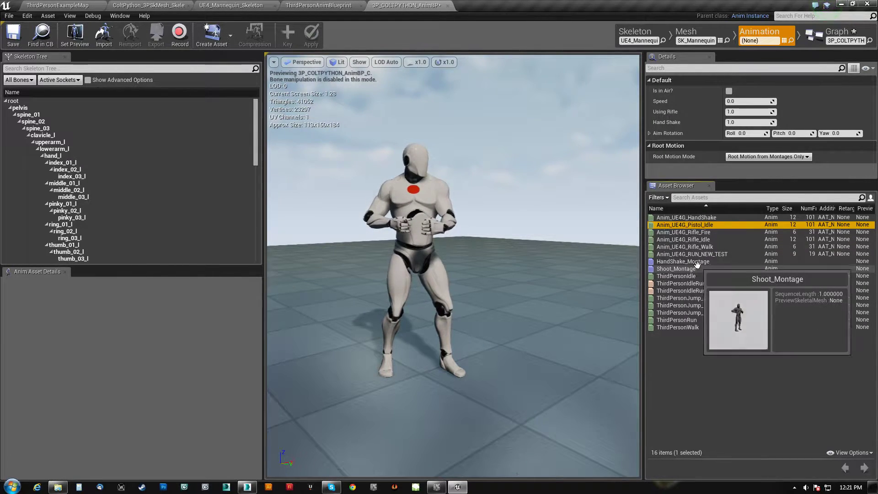
left_click(681, 291)
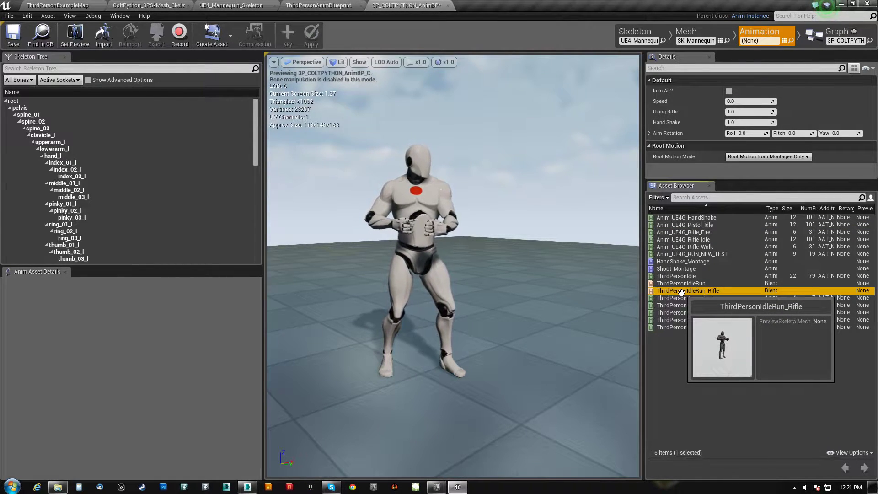
right_click(672, 291)
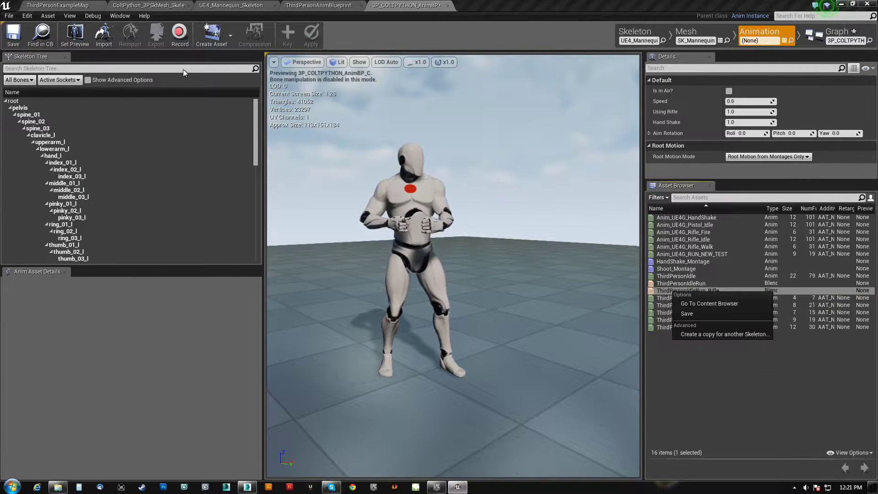
left_click(702, 304)
right_click(537, 388)
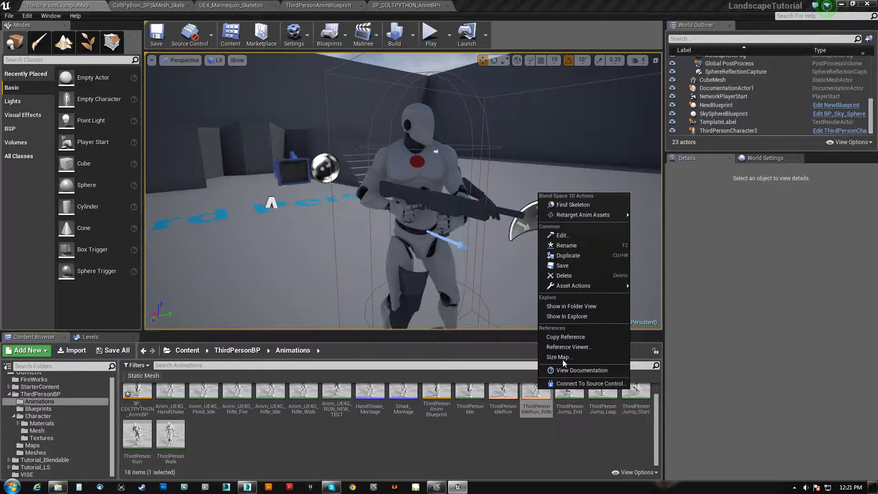
left_click(581, 257)
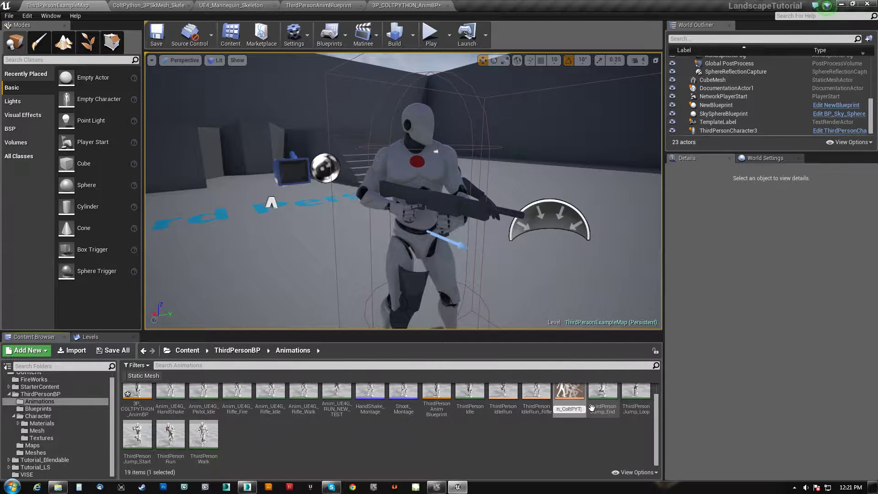
key("Return")
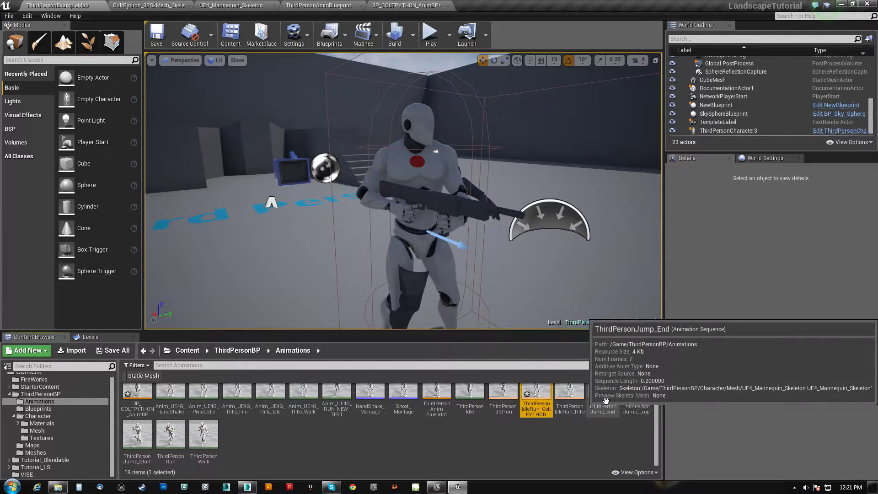
Open the ThirdPersonIdleRun_ColtPYTHON blend space and replace all three samples along the Speed axis with Anim_UE4G_Pistol_Idle.
double_click(536, 393)
right_click_drag(473, 300, 430, 284)
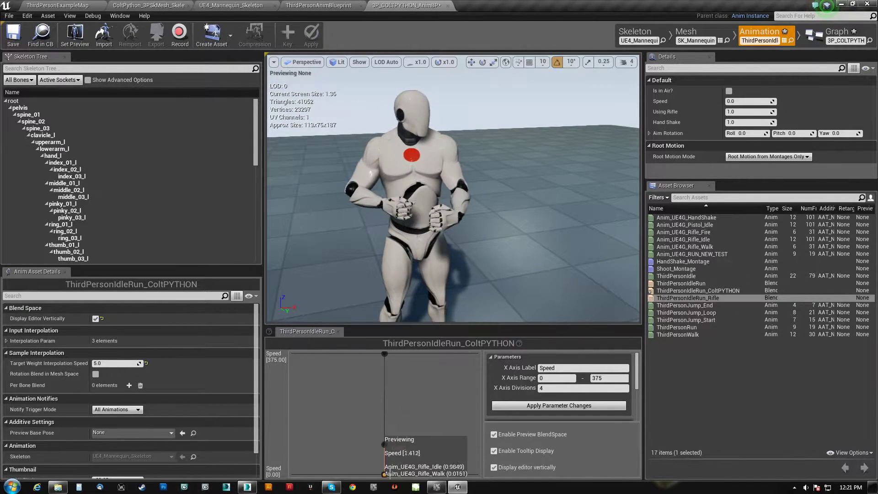
left_click_drag(700, 226, 388, 474)
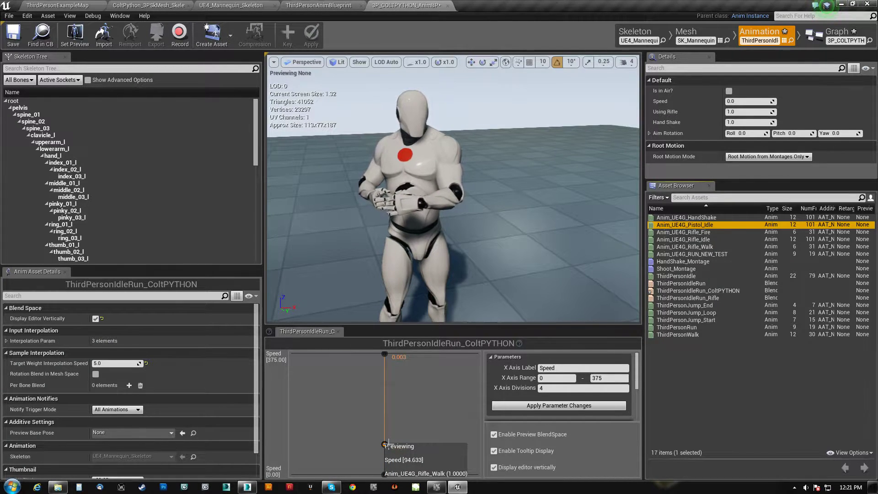
left_click_drag(385, 444, 384, 444)
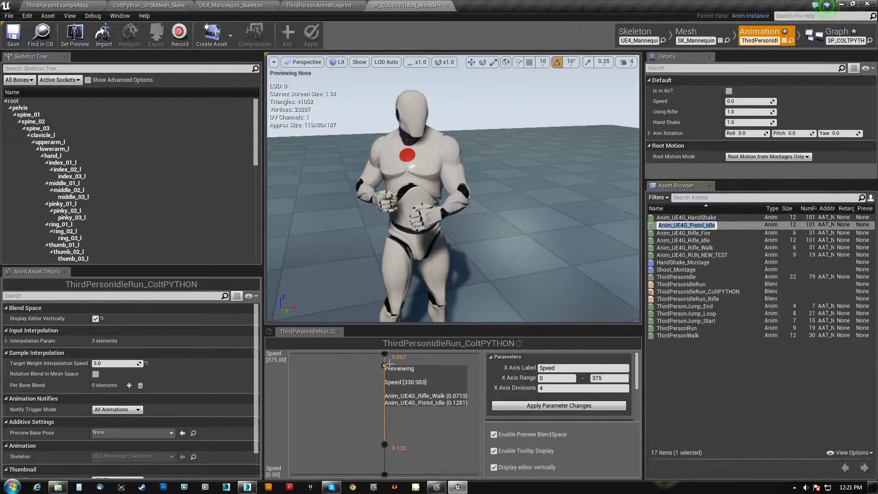
left_click_drag(685, 225, 385, 355)
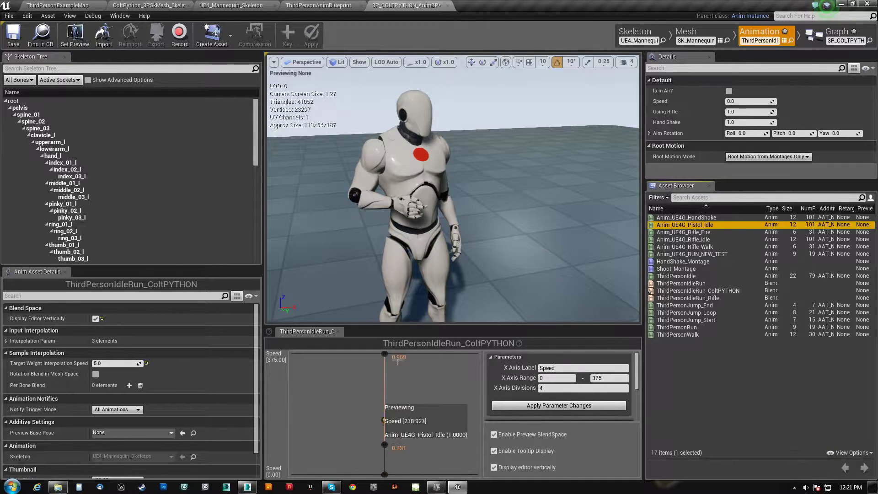
right_click_drag(443, 238, 436, 152)
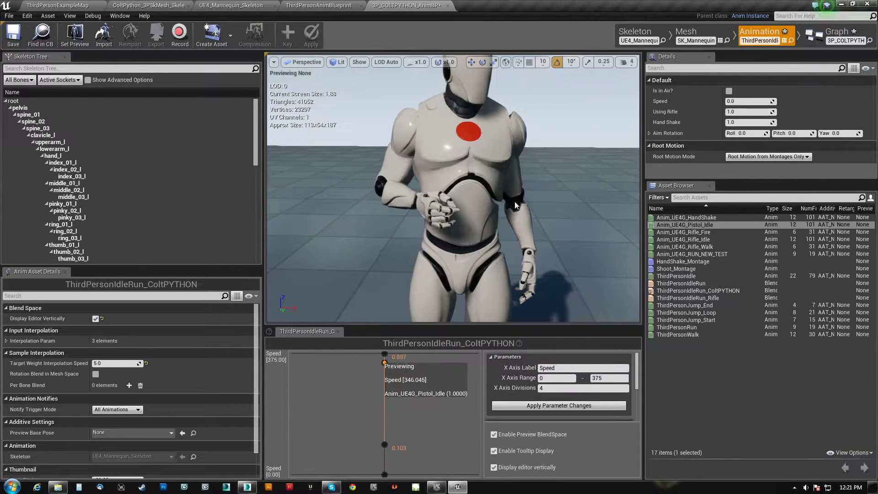
right_click_drag(402, 188, 385, 205)
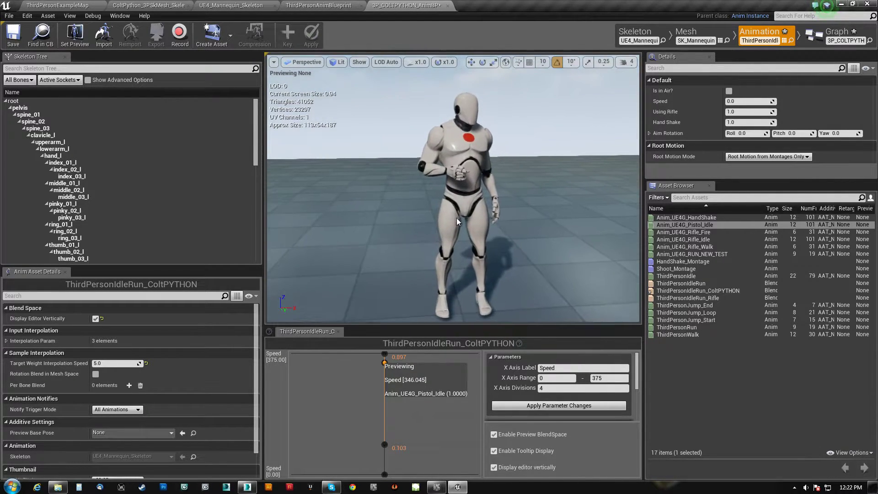
Open the Idle/Run state of the AnimGraph's Default state machine and select its ThirdPersonIdleRun_Rifle node.
left_click(841, 33)
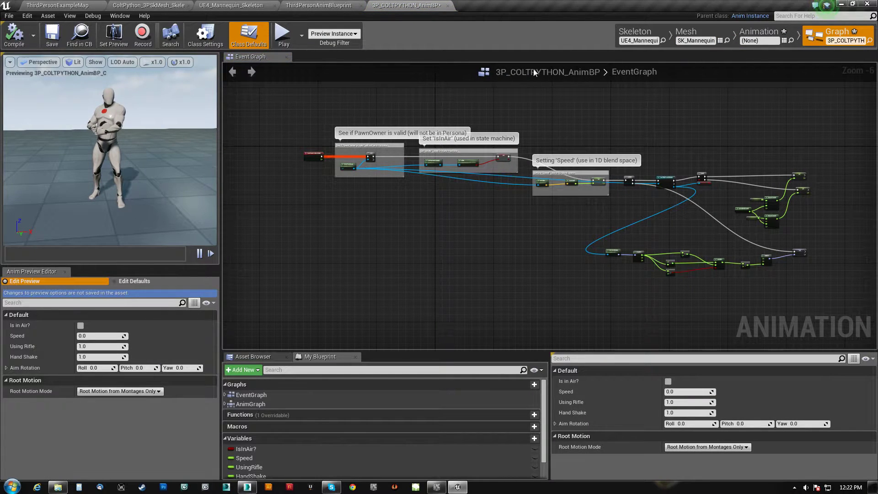
double_click(242, 403)
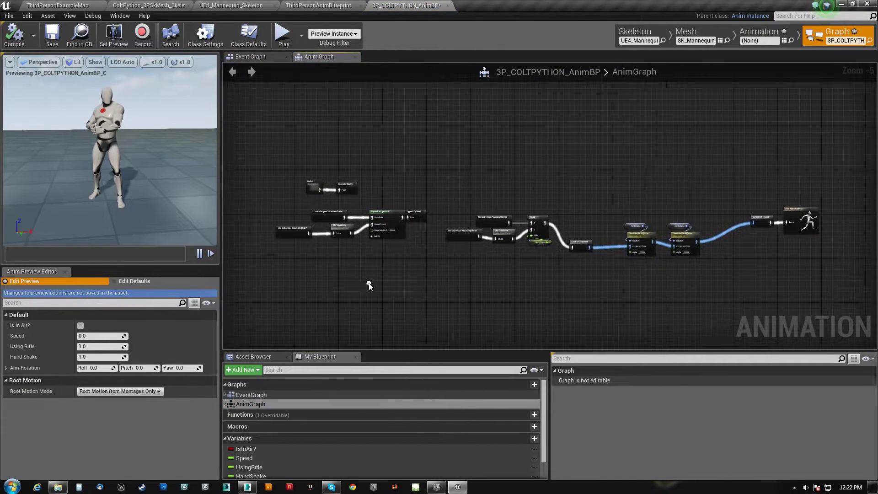
scroll(292, 199, "up", 5)
double_click(353, 184)
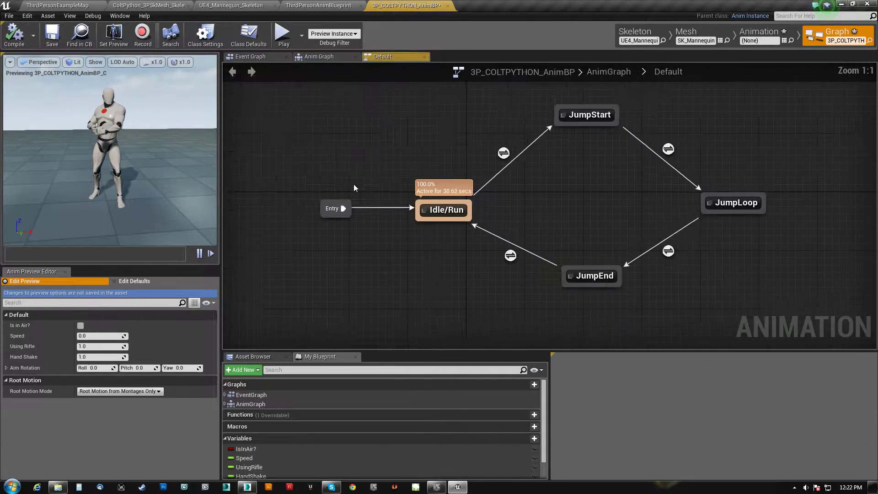
double_click(450, 230)
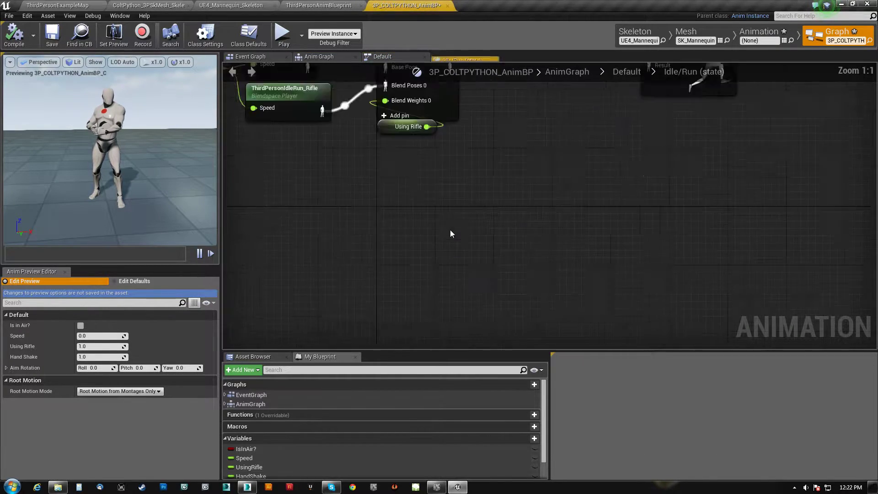
left_click(447, 254)
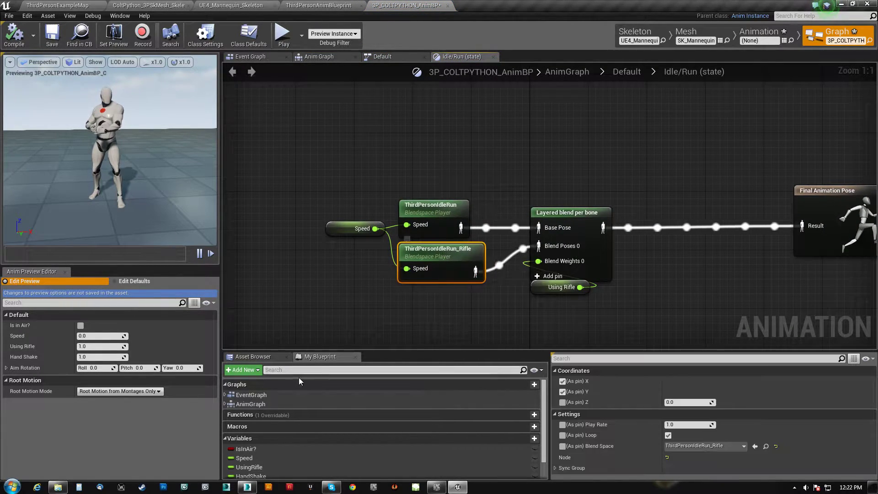
Add a ThirdPersonIdleRun_ColtPYTHON blendspace player to the Idle/Run state below the rifle blendspace player.
left_click(253, 356)
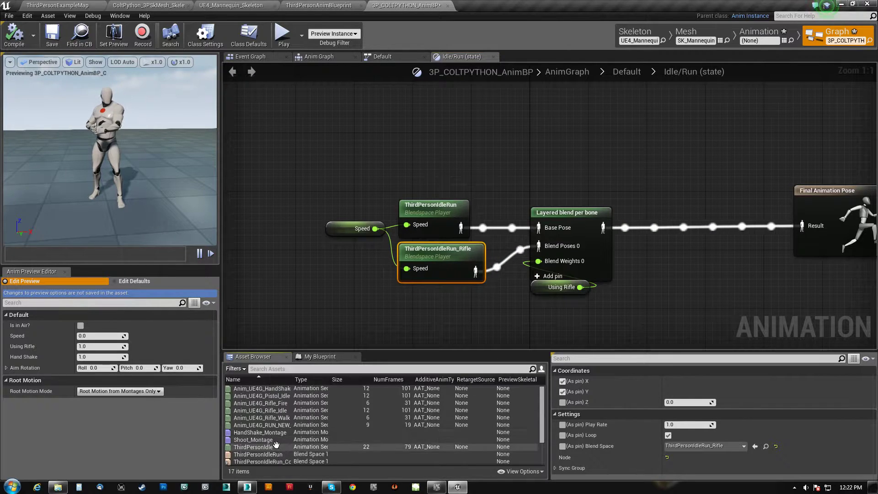
scroll(277, 432, "down", 2)
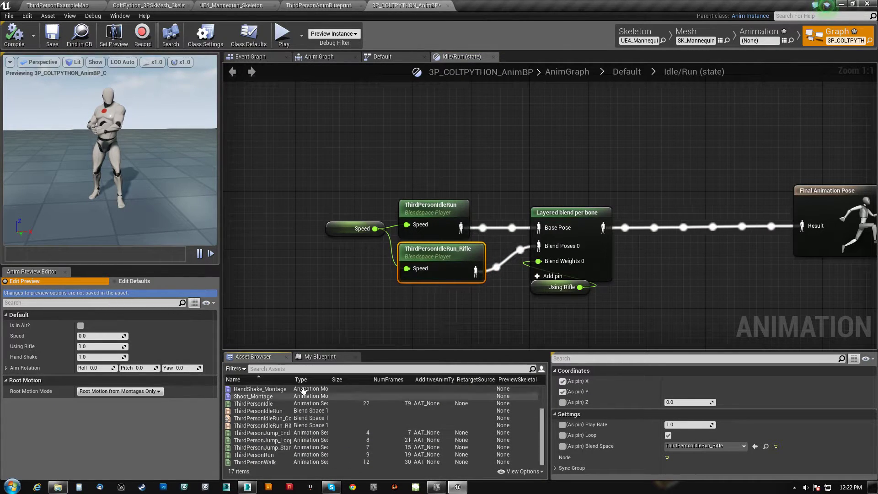
left_click_drag(292, 380, 351, 380)
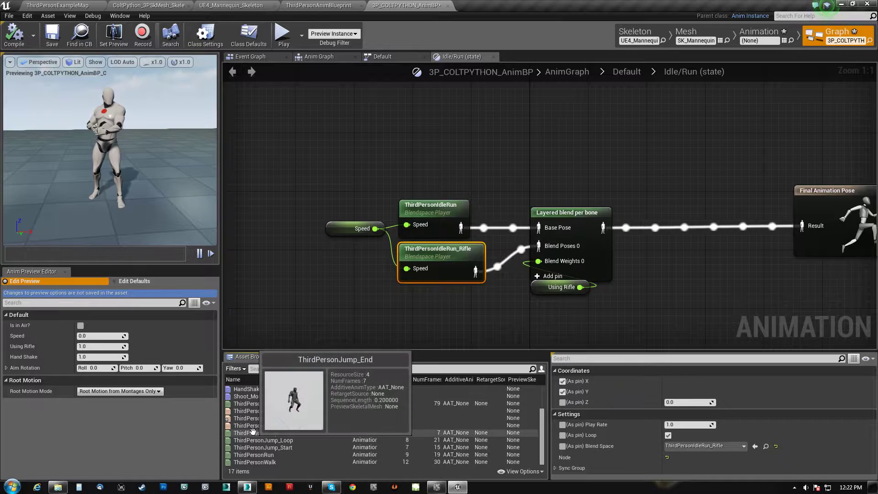
left_click(312, 419)
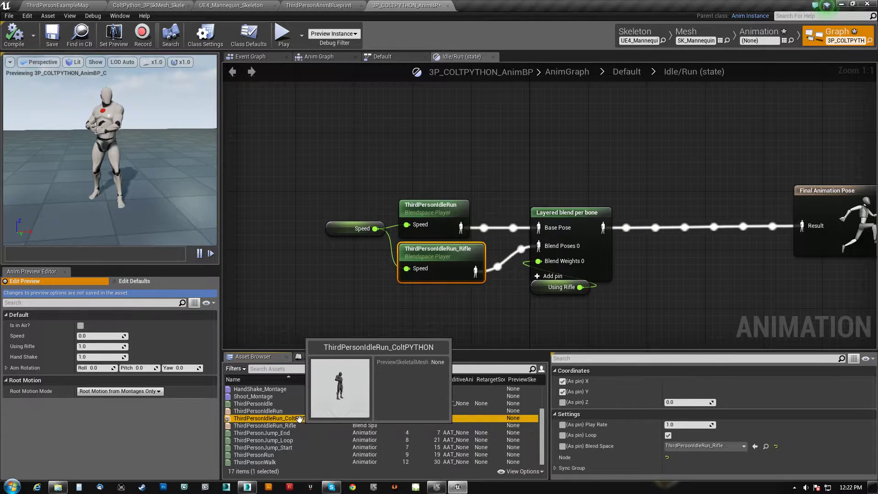
left_click_drag(299, 419, 399, 304)
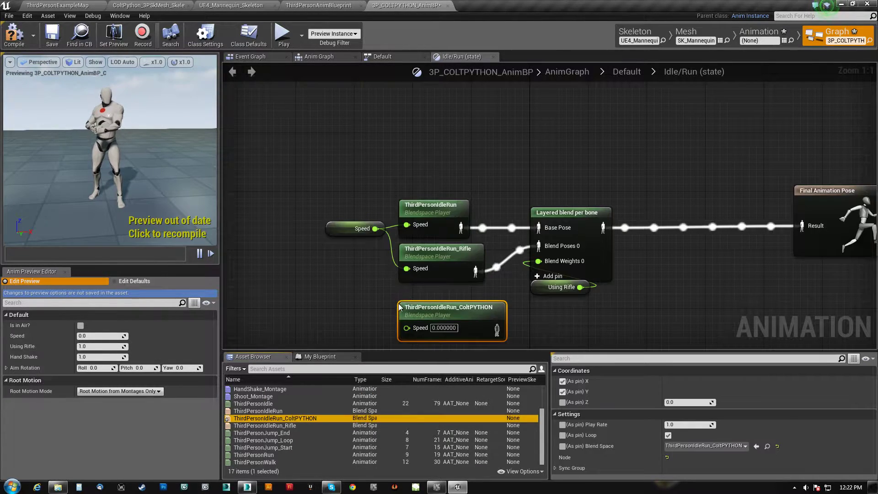
Replace the ThirdPersonIdleRun_Rifle node with the ColtPYTHON player, wiring Speed into it and its pose into Blend Poses 0.
left_click_drag(374, 228, 388, 249)
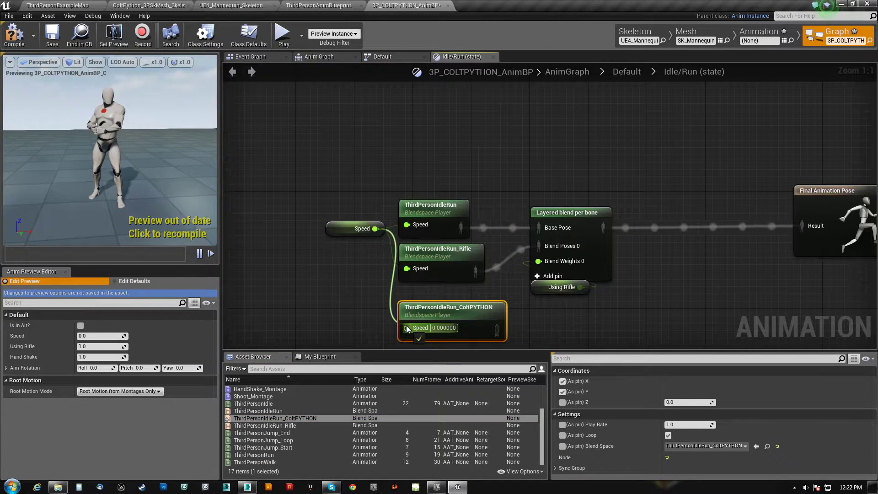
left_click_drag(500, 334, 549, 243)
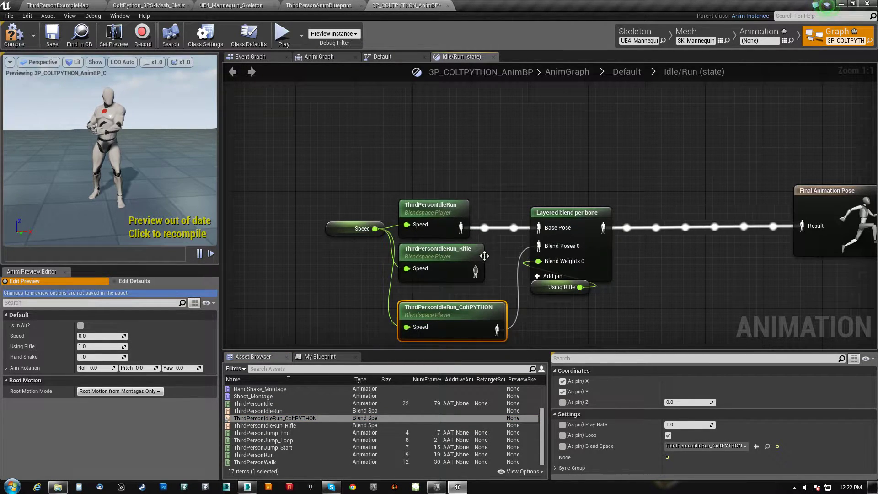
left_click(460, 253)
key("Delete")
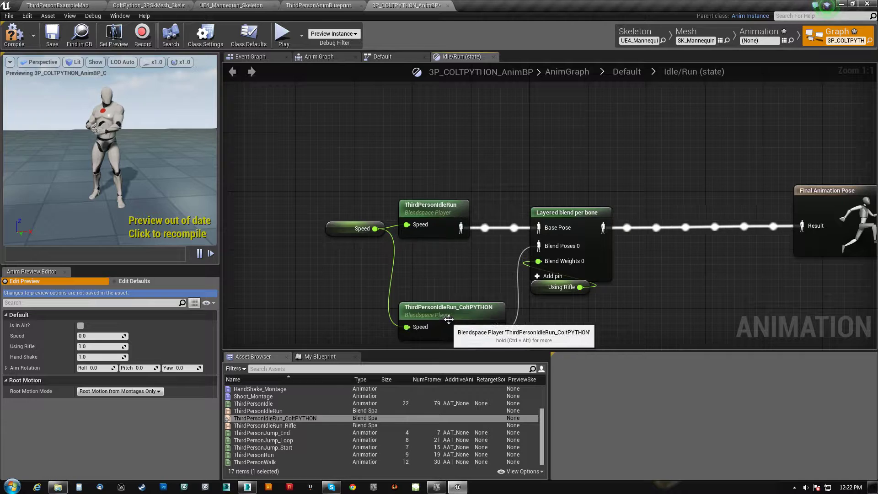
left_click_drag(455, 311, 455, 252)
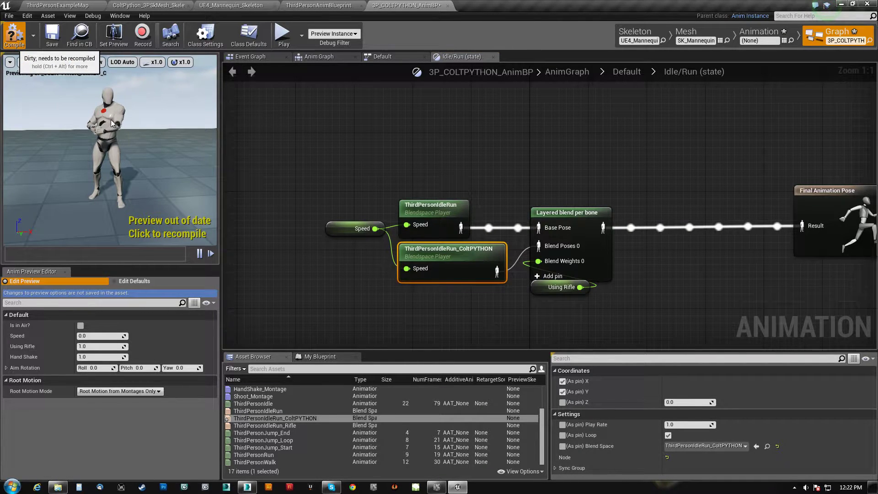
Compile the animation blueprint and inspect the character's pistol pose in the preview.
key("F7")
scroll(127, 155, "up", 6)
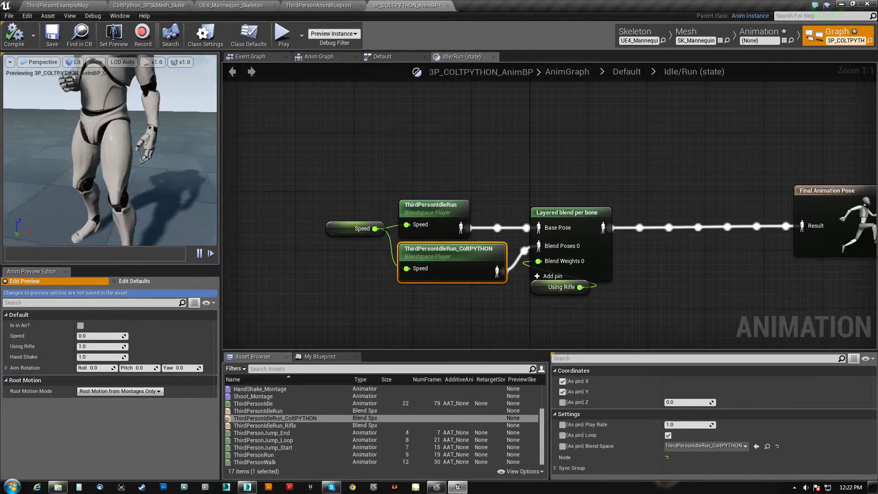
right_click_drag(127, 155, 192, 150)
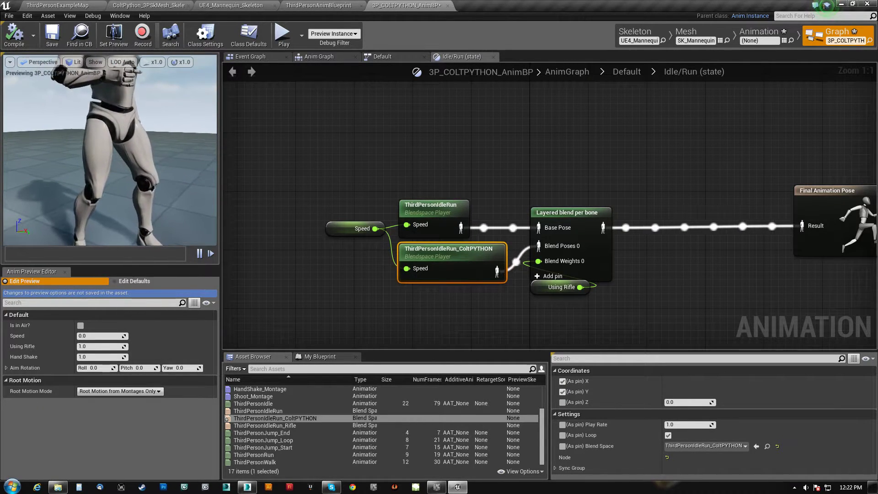
Move the Final Animation Pose node of the Idle/Run state closer to the Layered blend per bone node.
right_click_drag(603, 199, 415, 183)
left_click_drag(617, 176, 510, 183)
right_click_drag(339, 161, 460, 159)
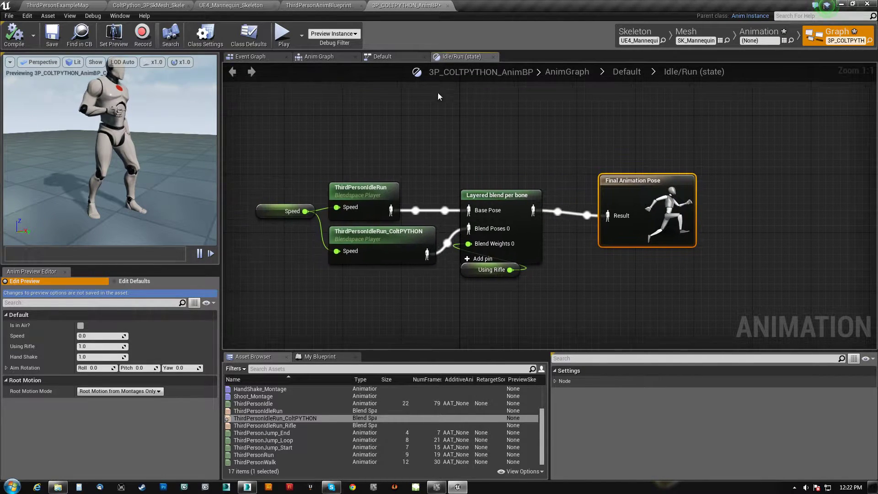
Review the AnimGraph's node chain and move Component To Local and Final Animation Pose next to the spine_02 Transform (Modify) Bone node.
left_click(321, 58)
right_click_drag(500, 240, 530, 190)
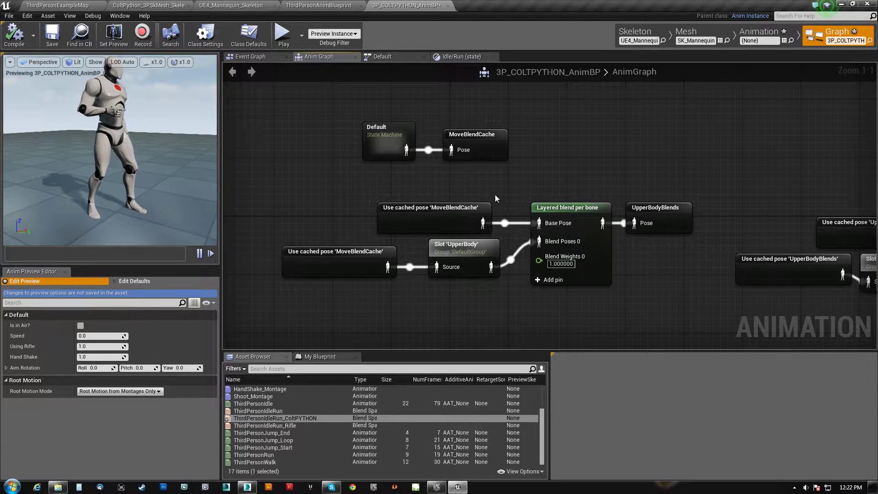
right_click_drag(642, 311, 253, 270)
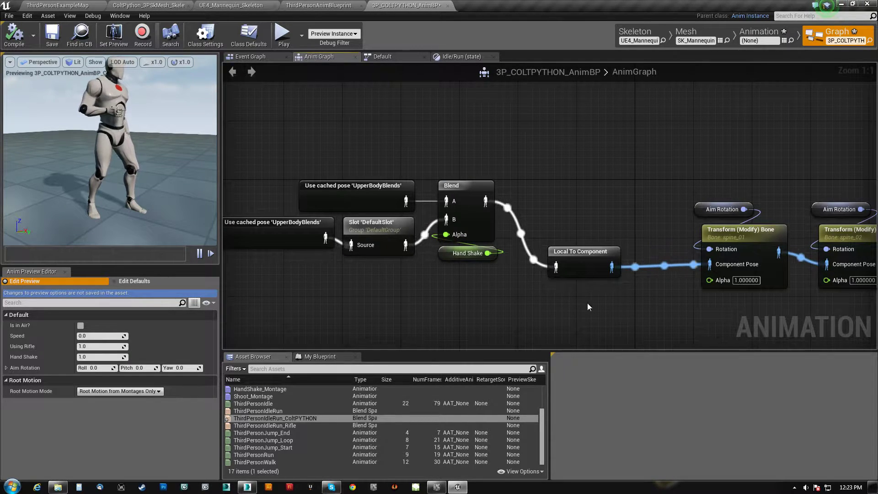
right_click_drag(587, 303, 276, 288)
left_click_drag(276, 288, 513, 158)
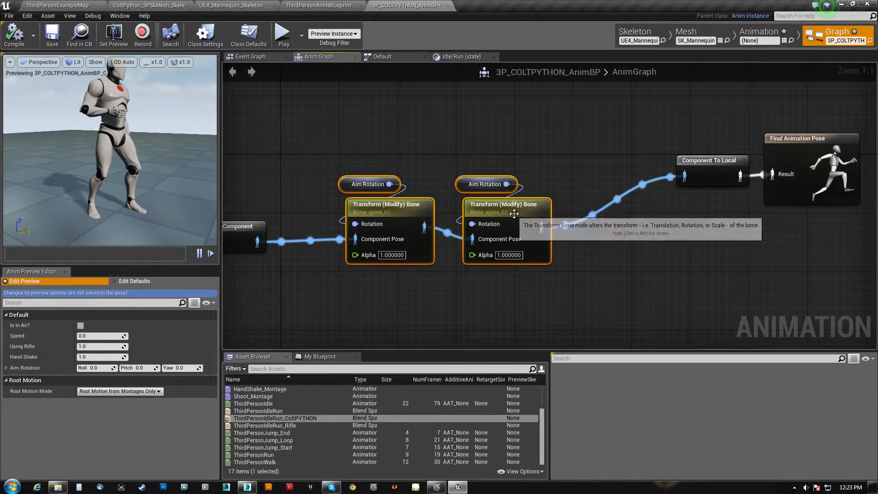
left_click_drag(681, 136, 798, 183)
left_click_drag(824, 148, 737, 198)
scroll(737, 201, "down", 4)
right_click_drag(591, 303, 499, 291)
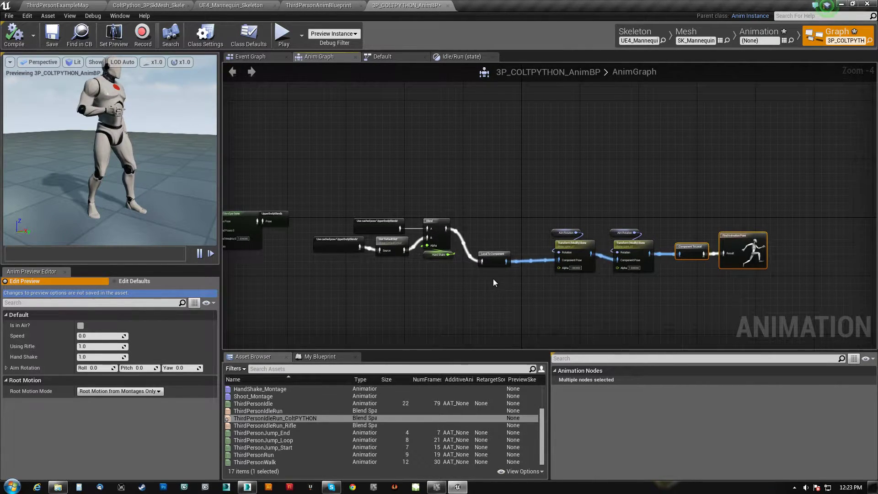
scroll(493, 279, "up", 3)
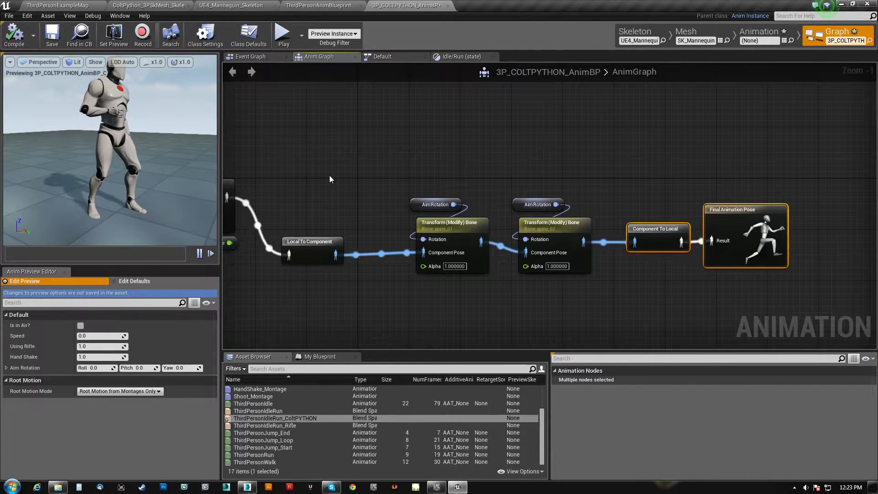
Select the third-person character in the ThirdPersonExampleMap level and open its ThirdPersonCharacter blueprint for editing.
right_click_drag(330, 179, 539, 212)
left_click(75, 5)
right_click_drag(312, 163, 326, 158)
key("s")
key("w")
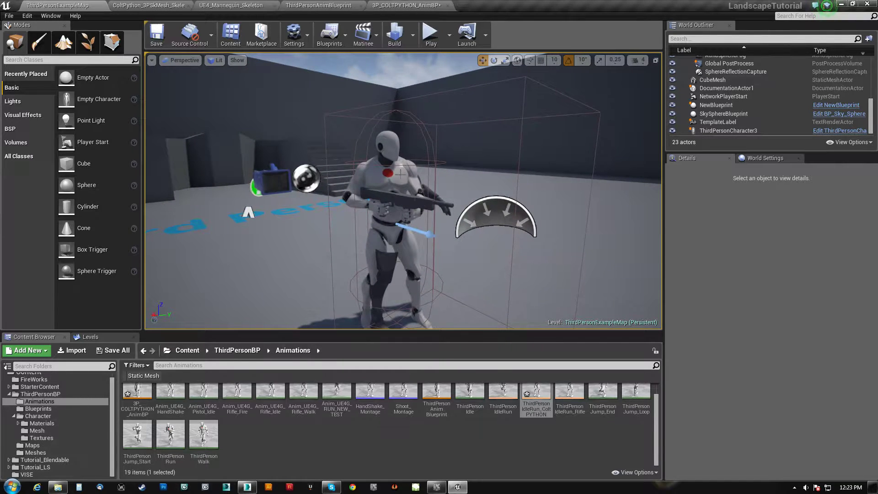
left_click(401, 173)
left_click(853, 131)
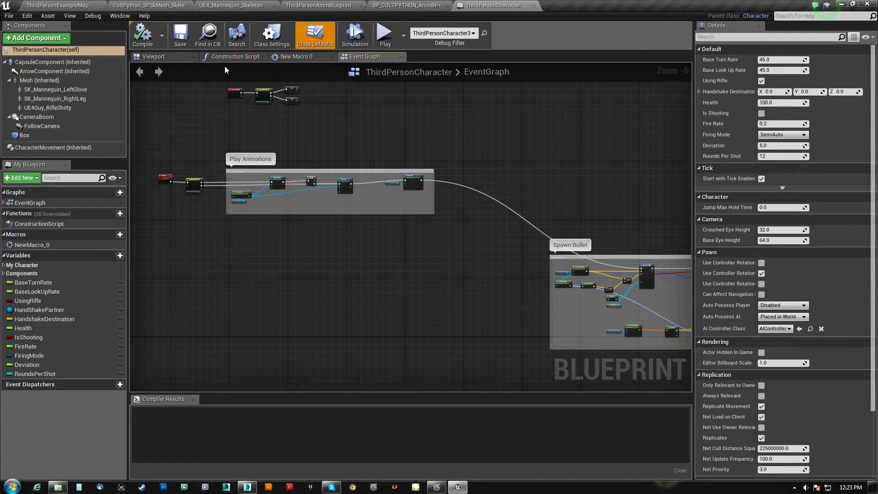
Set the inherited Mesh component's animation blueprint to 3P_COLTPYTHON_AnimBP and inspect the character's pose in the blueprint viewport.
left_click(174, 57)
left_click(42, 80)
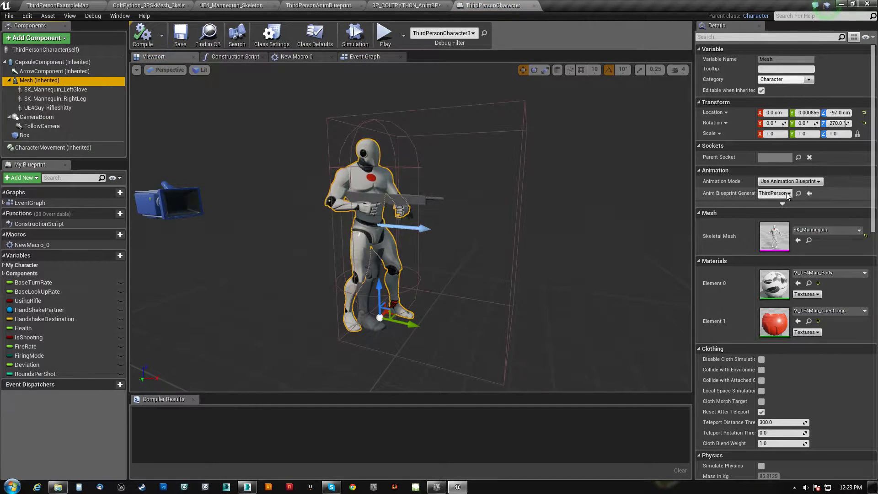
left_click(787, 194)
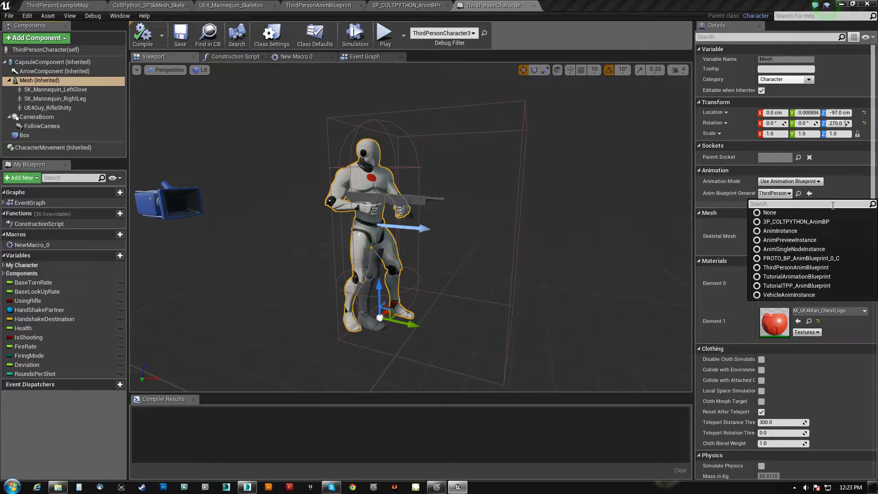
left_click(783, 221)
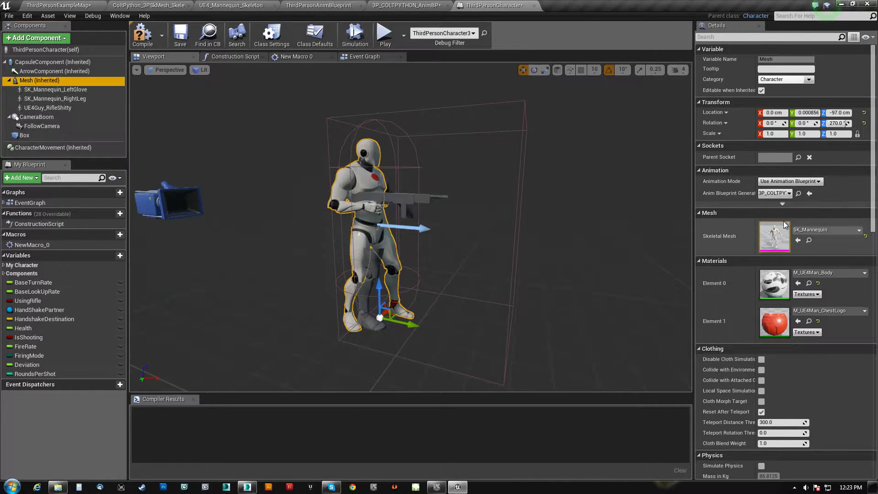
mouse_move(503, 215)
right_mouse_down()
mouse_move(402, 213)
mouse_move(503, 215)
right_mouse_up()
right_click_drag(435, 170, 361, 183)
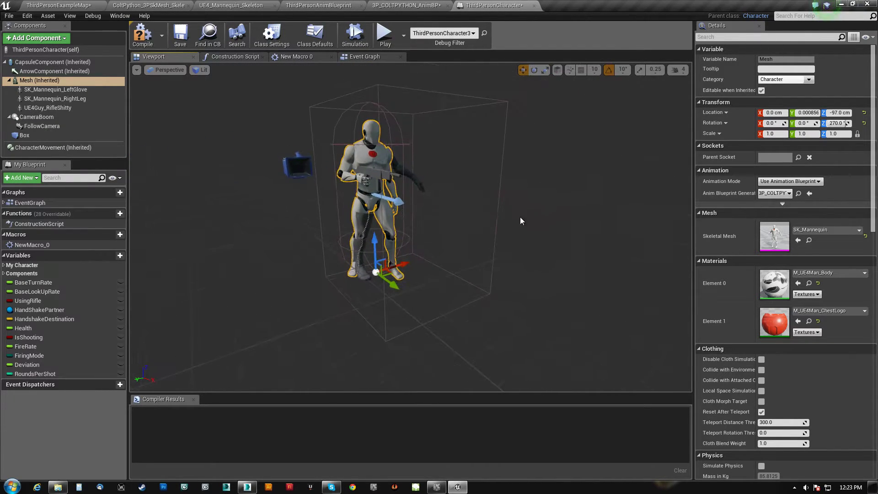
Play-test ThirdPersonExampleMap, running the character around to check the pistol idle and run animations, and end the session.
left_click(85, 7)
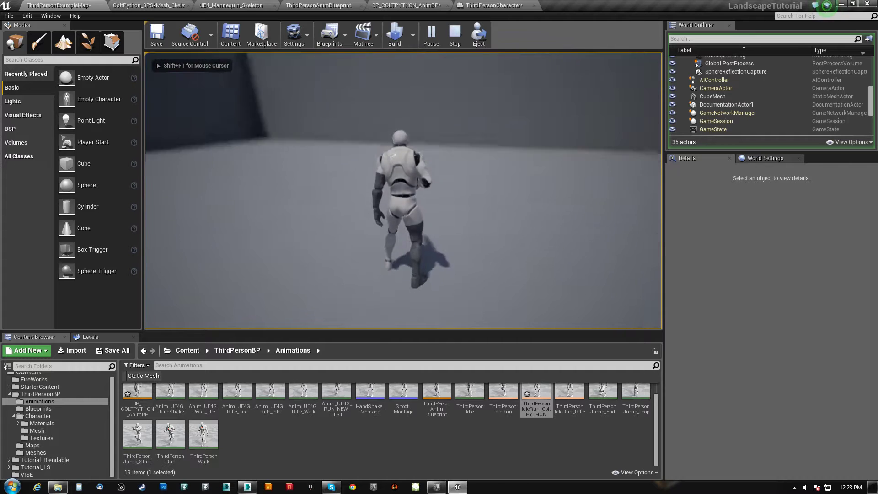
key("w")
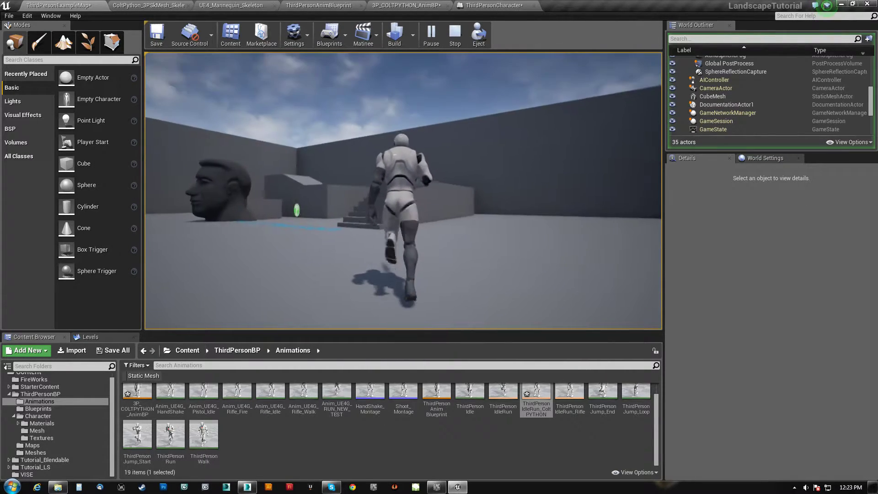
key("w")
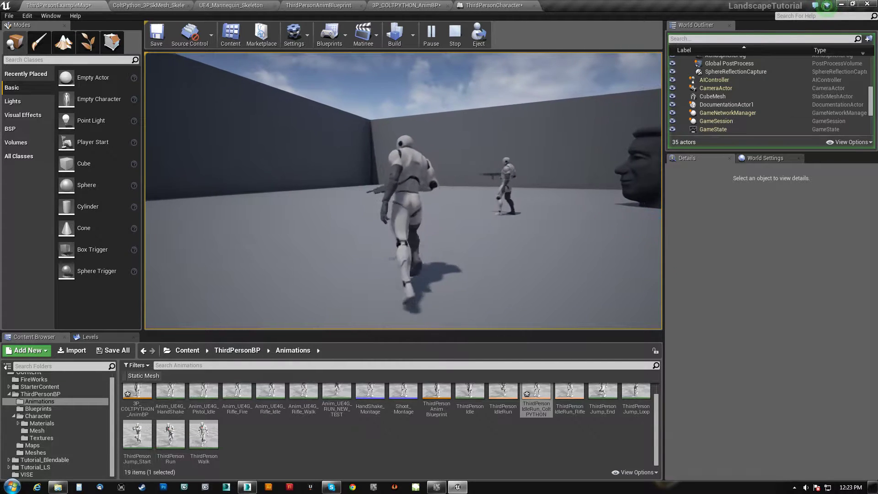
key("w")
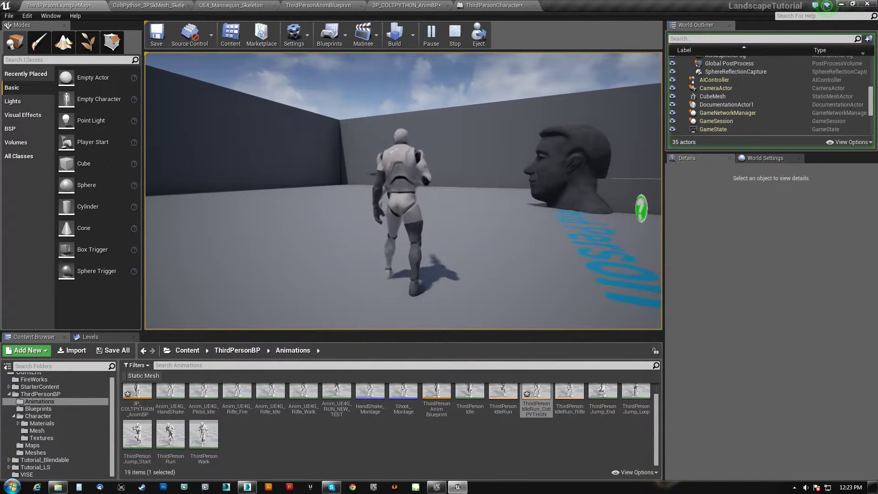
key("w")
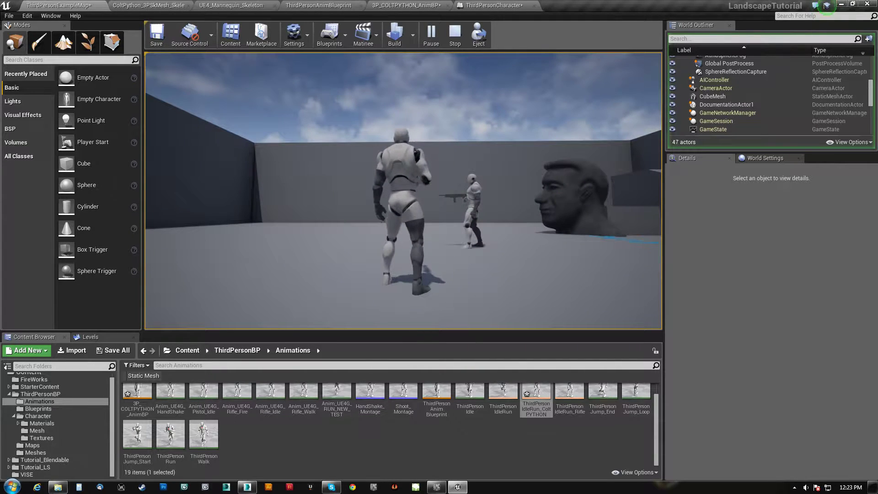
key("w")
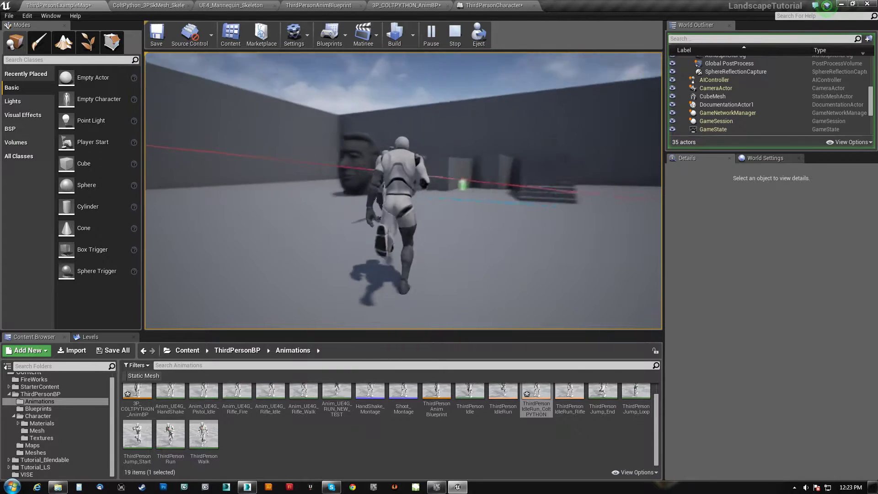
key("Escape")
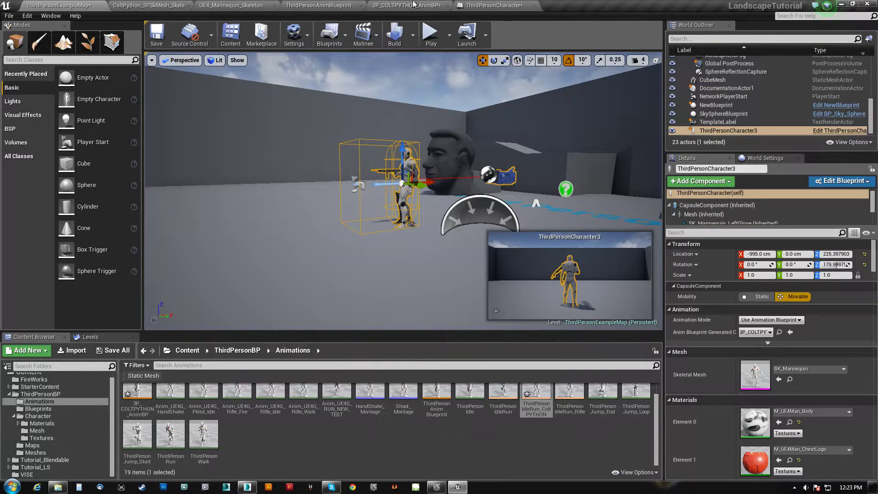
Set the ThirdPersonCharacter Mesh component's animation blueprint back to ThirdPersonAnimBlueprint and compile the blueprint.
left_click(496, 5)
left_click(369, 151)
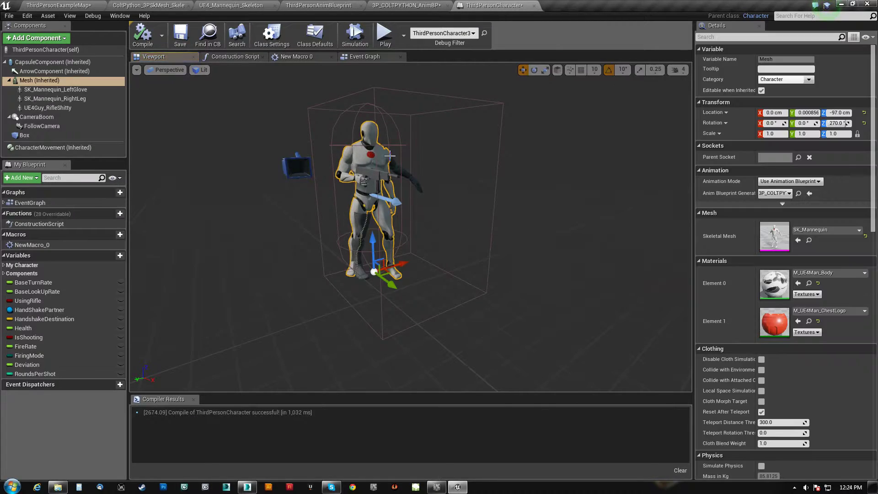
left_click(781, 194)
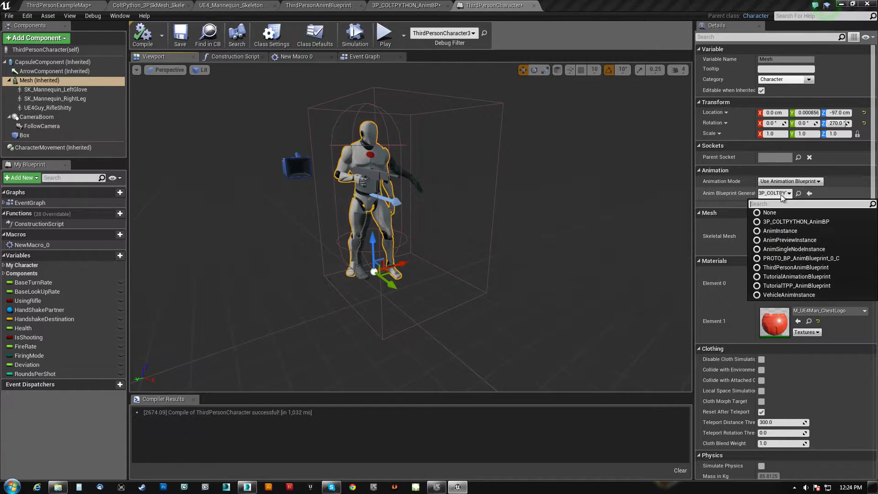
left_click(795, 267)
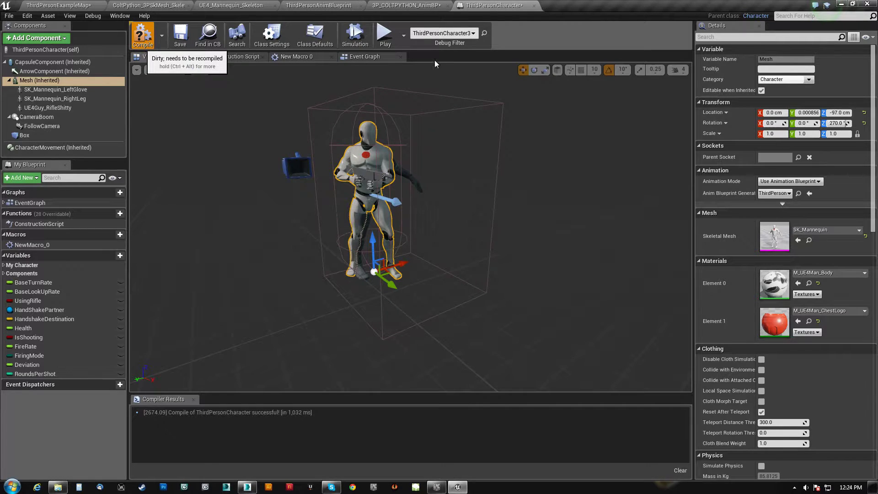
Review the Play Animations and Spawn Bullet node groups in ThirdPersonCharacter's Event Graph.
left_click(351, 60)
right_click_drag(445, 268, 460, 254)
scroll(256, 245, "down", 3)
left_click_drag(206, 241, 456, 176)
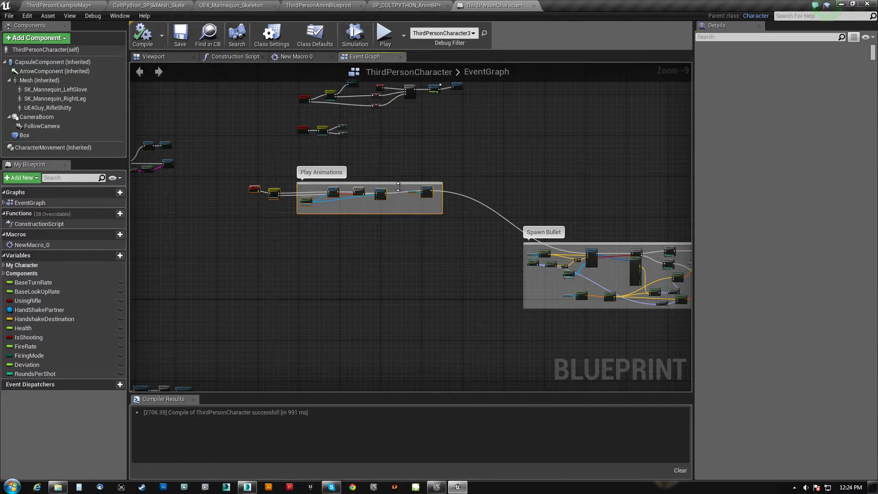
left_click_drag(401, 188, 457, 201)
right_click_drag(324, 293, 371, 261)
right_click_drag(320, 282, 565, 143)
right_click_drag(566, 143, 208, 417)
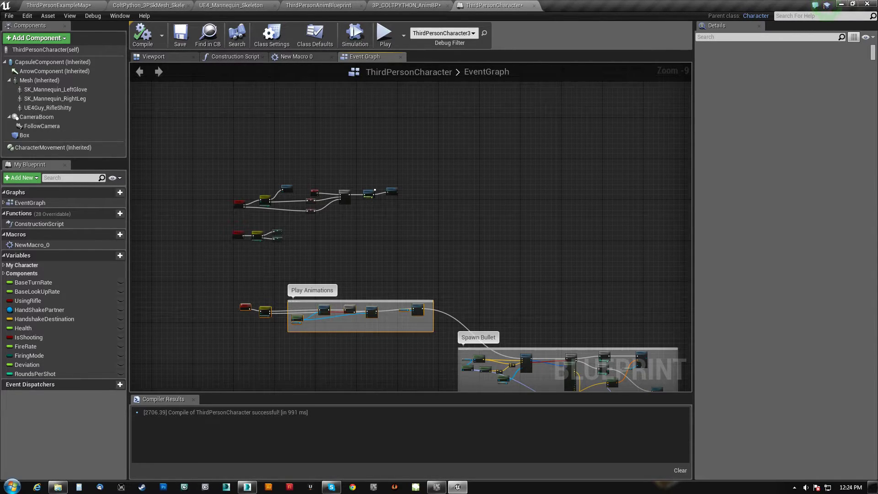
Examine the UE4Guy_RifleShitty component and how the character holds it from several angles in the viewport.
left_click(153, 57)
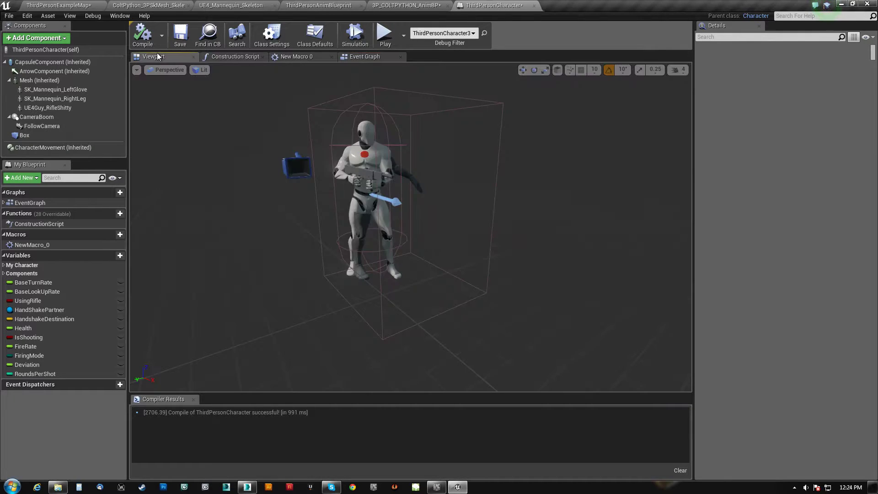
left_click(47, 108)
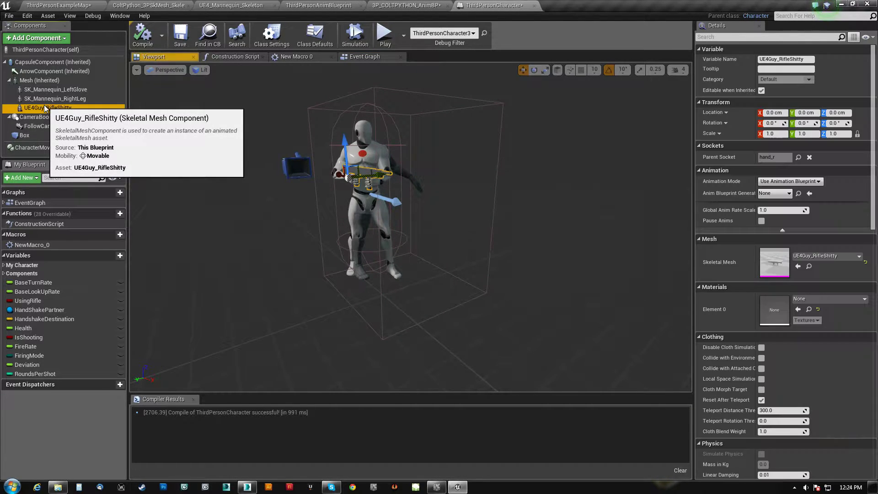
key("f")
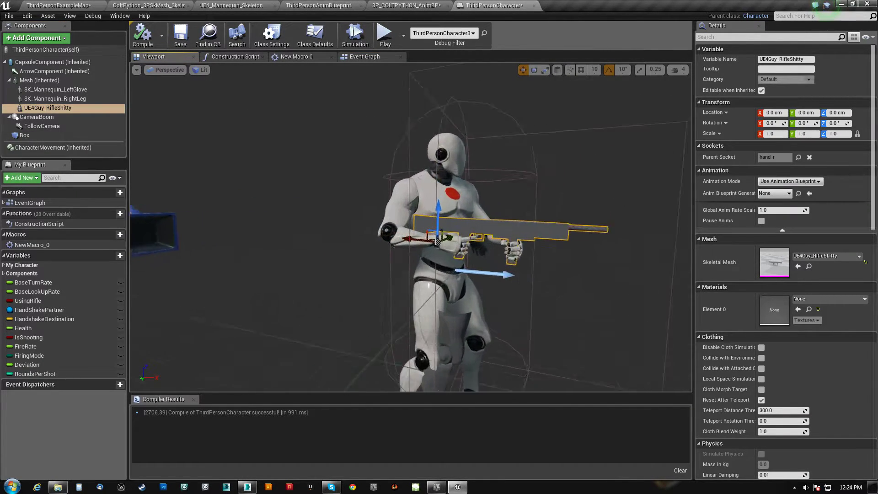
middle_click_drag(370, 232, 457, 232)
scroll(370, 232, "down", 5)
scroll(371, 232, "up", 5)
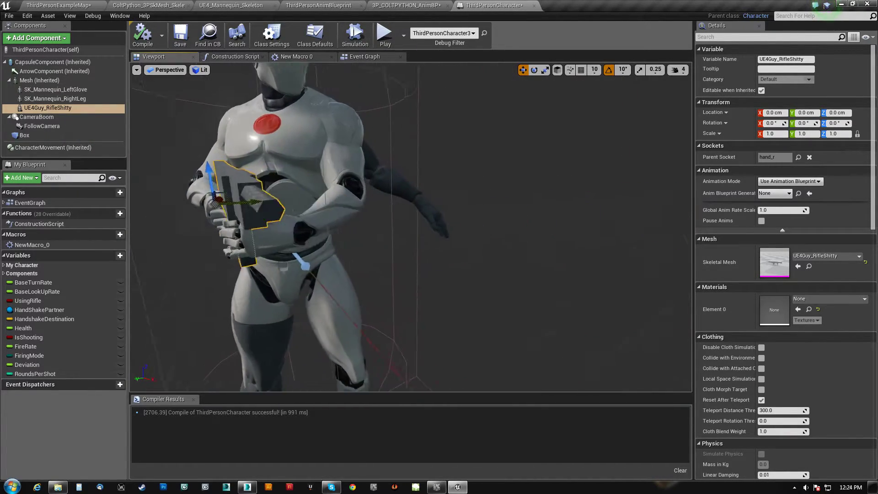
right_click_drag(410, 227, 439, 229)
key("w")
scroll(410, 227, "down", 6)
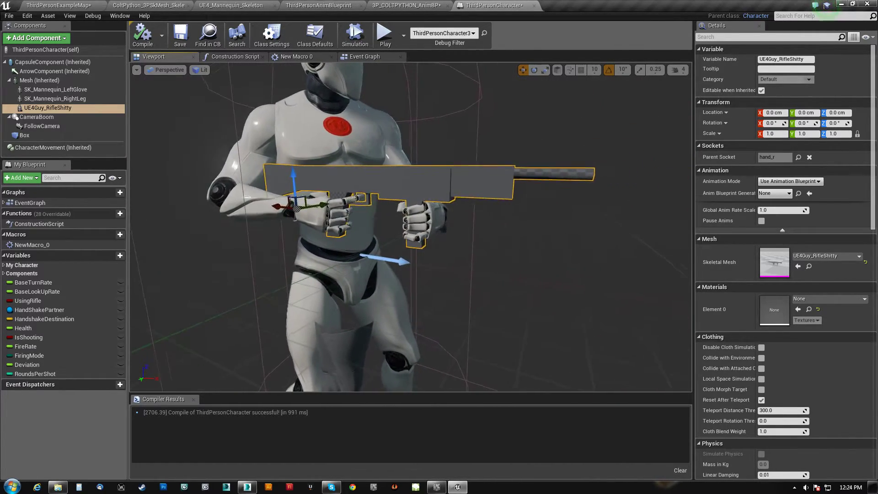
scroll(334, 221, "down", 2)
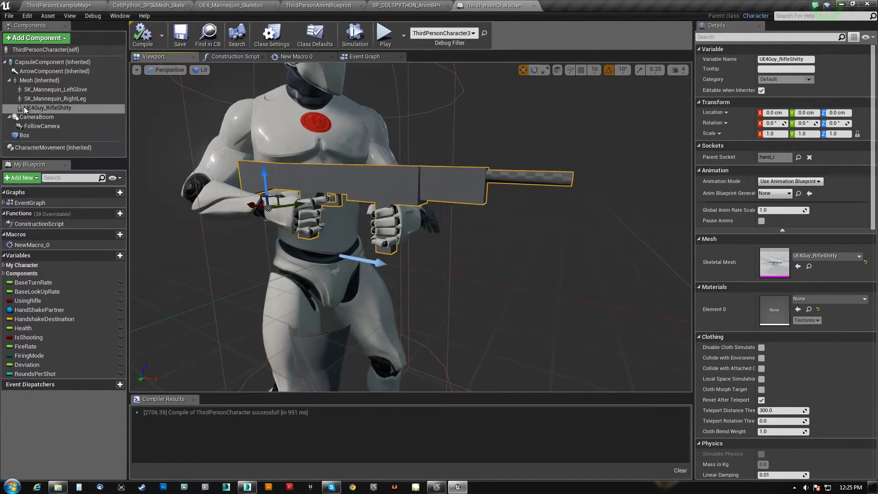
Rename the UE4Guy_RifleShitty component to PrimaryWeapon_Mesh.
left_click(111, 111)
left_click_drag(19, 118, 29, 118)
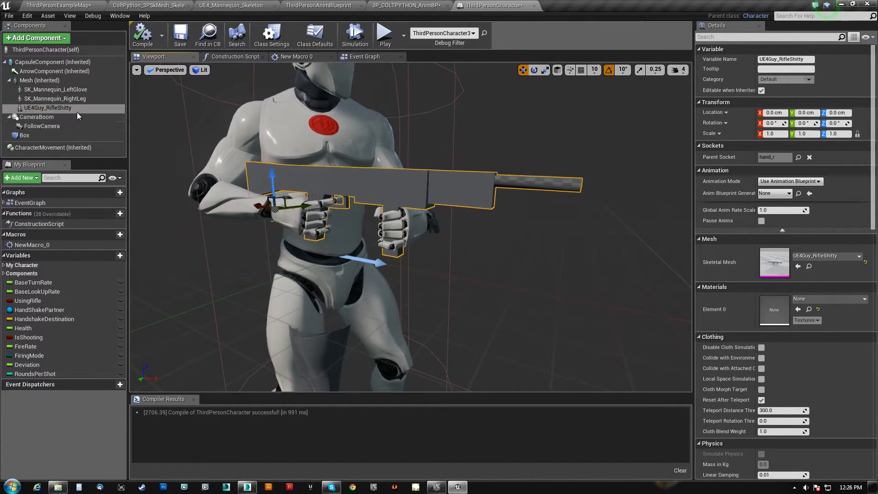
left_click(54, 108)
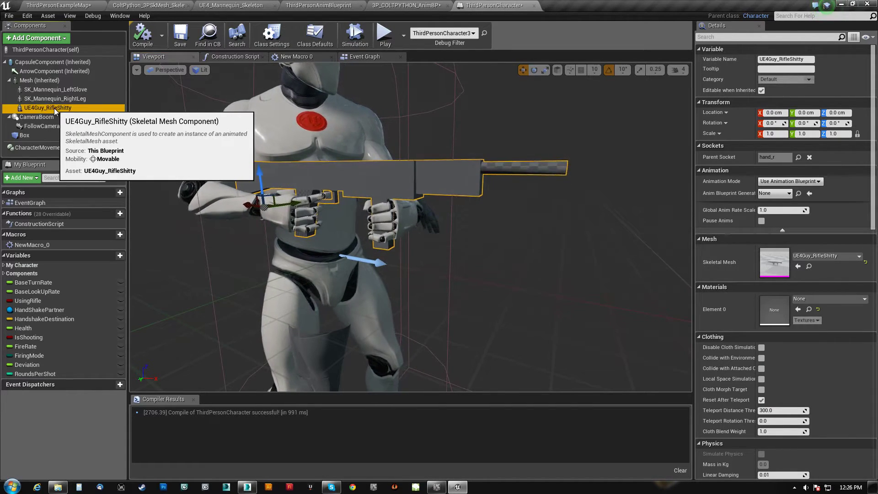
left_click(809, 58)
type("PrimaryWeapon_Mesh")
key("Return")
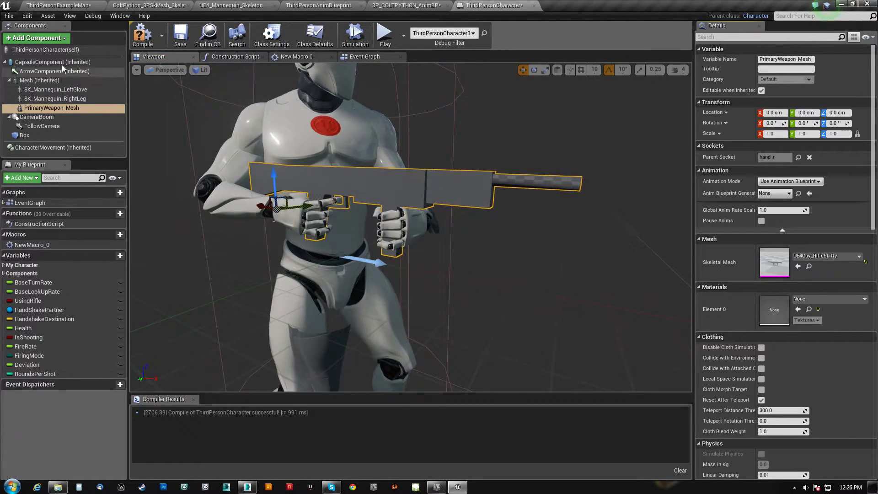
Add a Skeletal Mesh component named SecondaryWeapon_Mesh to the character blueprint.
left_click(62, 40)
type("sk")
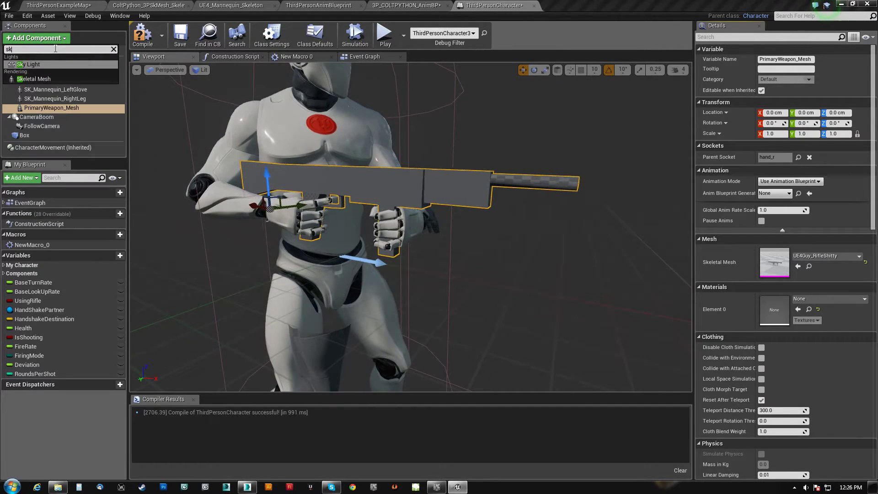
type("el")
left_click(37, 65)
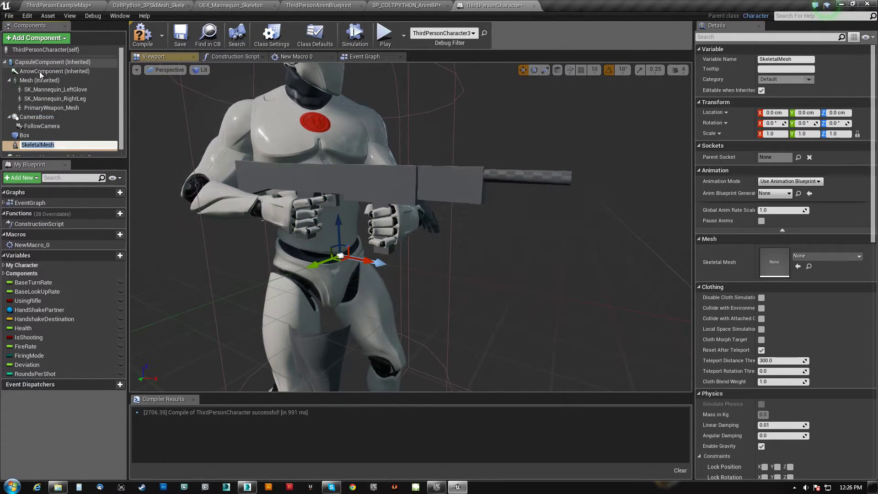
type("SecondaryWeapon_Me")
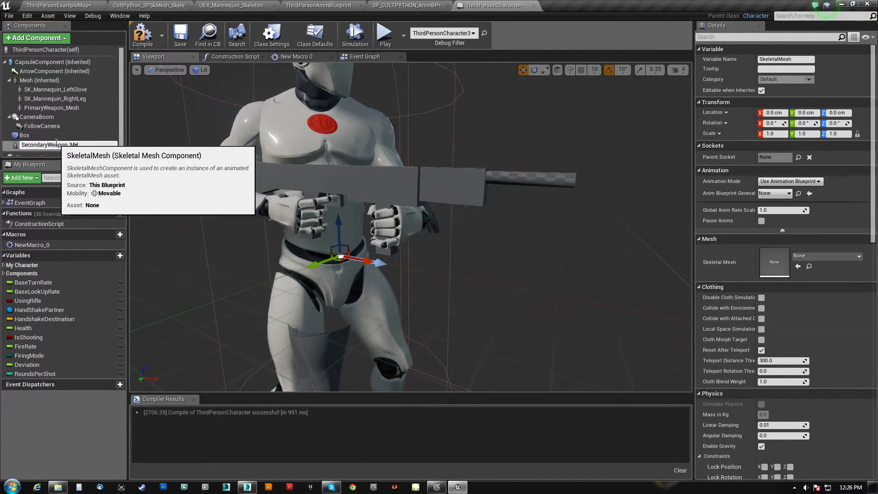
type("sh")
key("Return")
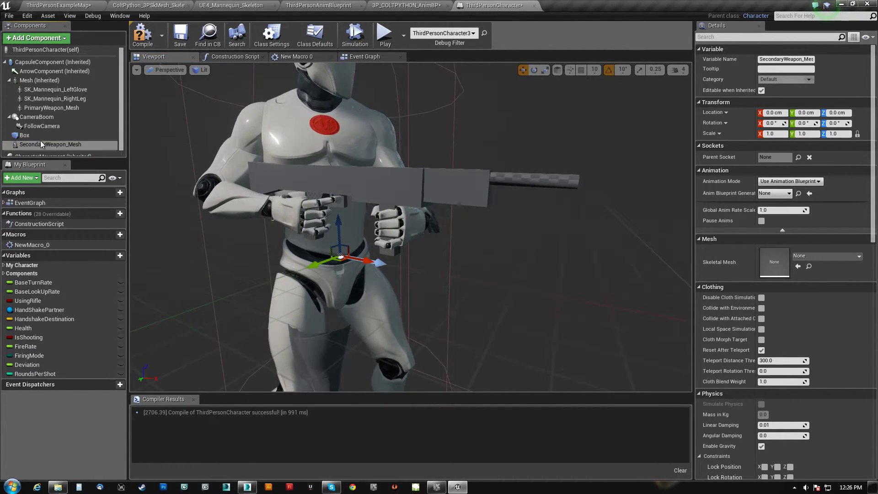
Assign the ColtPython_3PSkMesh skeletal mesh to SecondaryWeapon_Mesh and parent the component to the inherited Mesh.
left_click(41, 141)
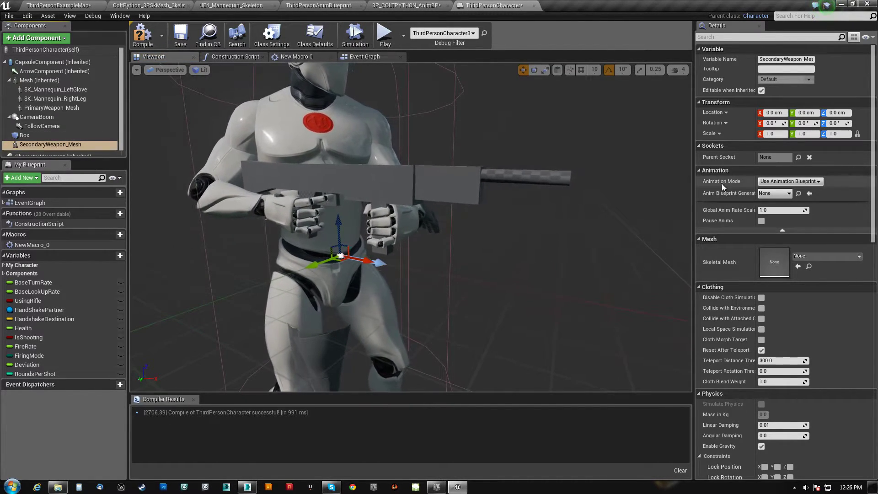
left_click(814, 257)
type("col")
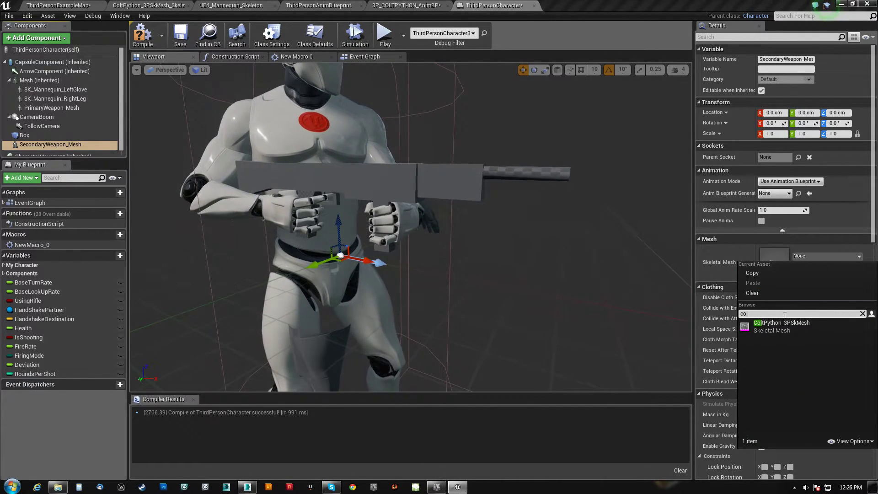
left_click(782, 324)
right_click_drag(468, 300, 526, 290)
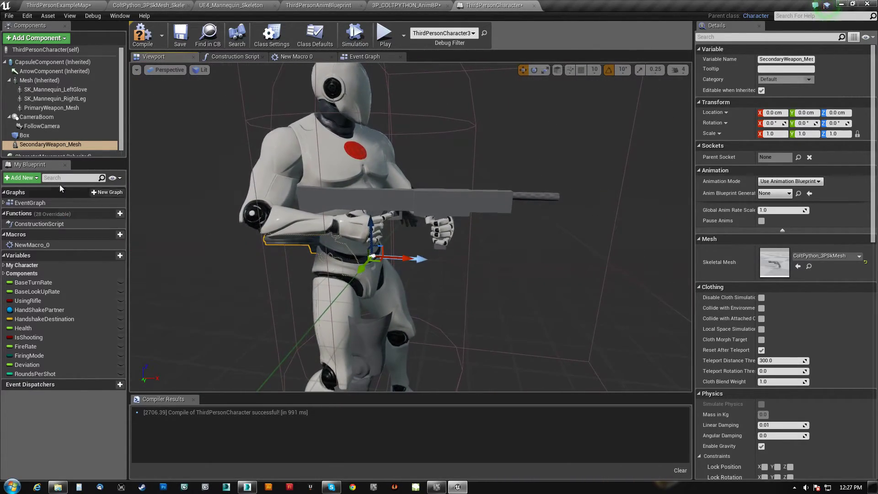
left_click_drag(53, 145, 39, 82)
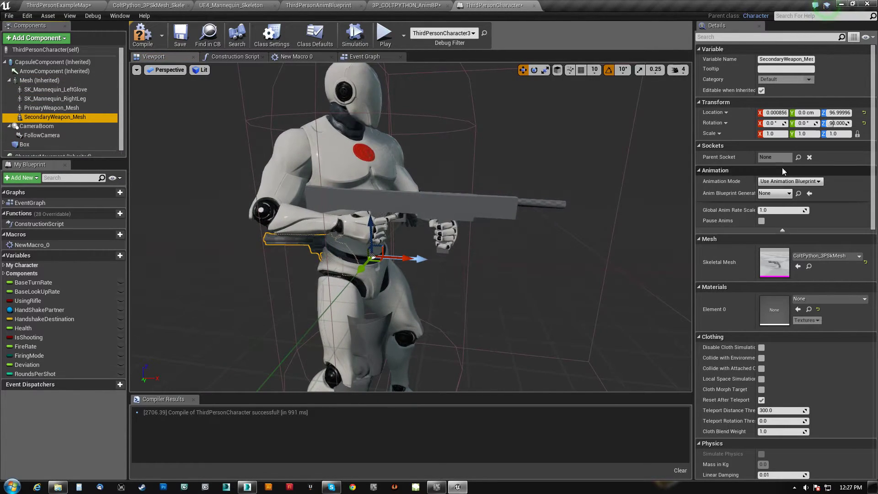
Attach SecondaryWeapon_Mesh to the hand_r bone as its parent socket.
left_click(798, 157)
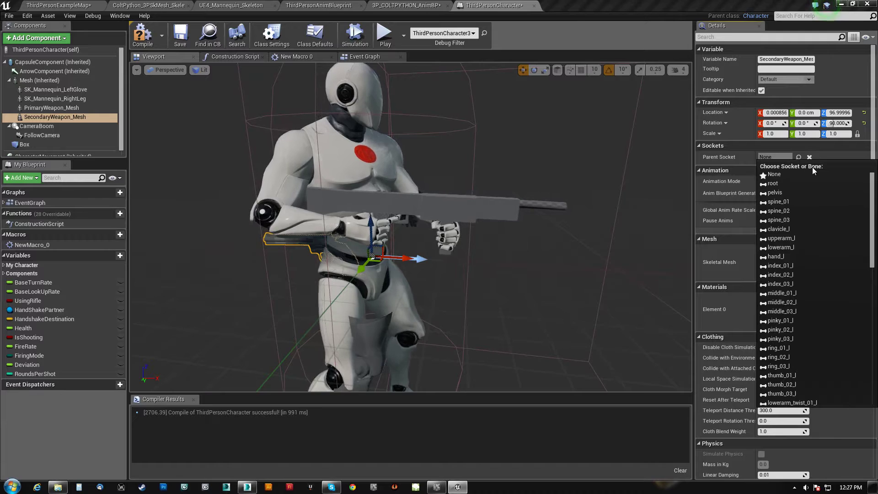
left_click_drag(873, 215, 874, 281)
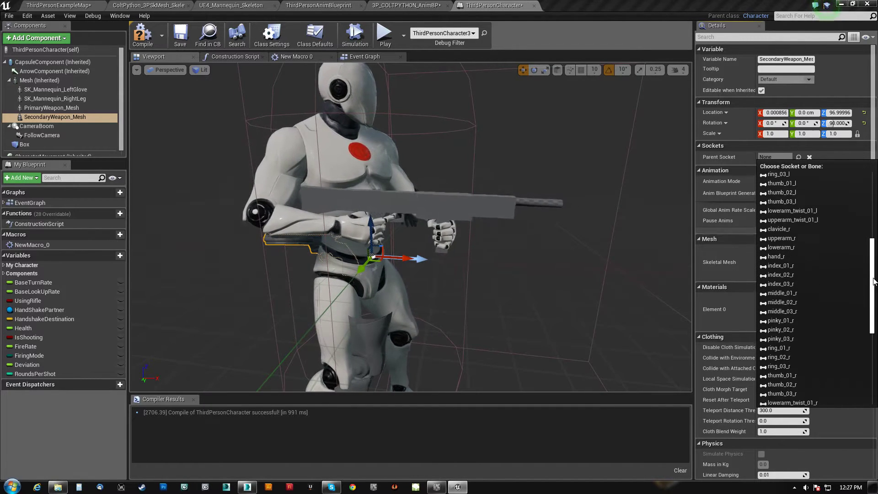
left_click(783, 241)
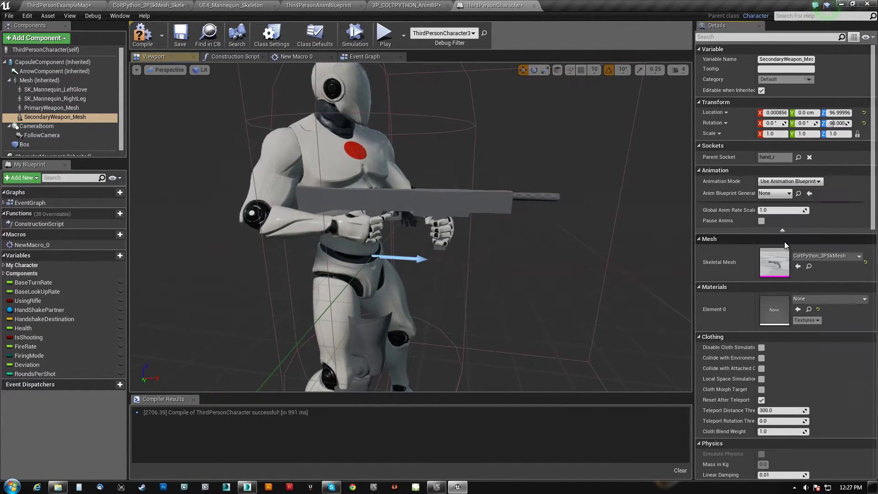
Reset the location and rotation of SecondaryWeapon_Mesh to zero and check the revolver's placement at the right hand.
right_click_drag(533, 257, 417, 261)
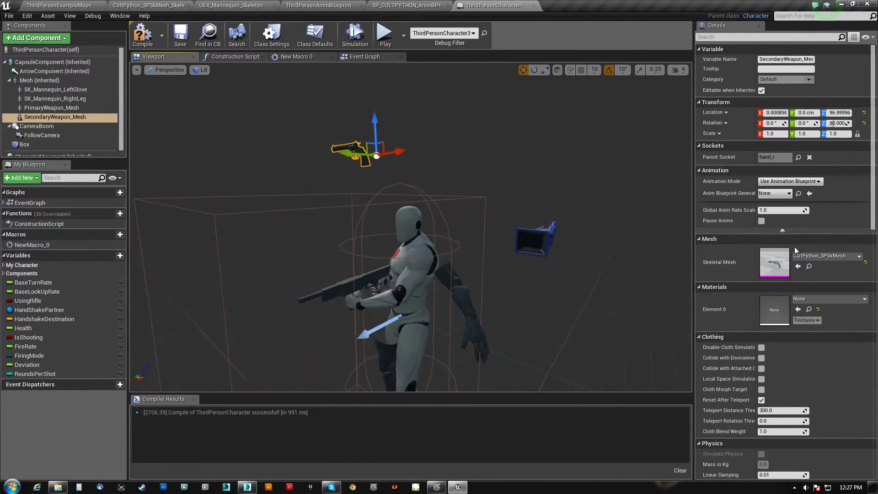
left_click(864, 112)
left_click(864, 123)
right_click_drag(411, 229, 375, 237)
mouse_move(607, 221)
right_mouse_down()
mouse_move(553, 225)
mouse_move(608, 221)
right_mouse_up()
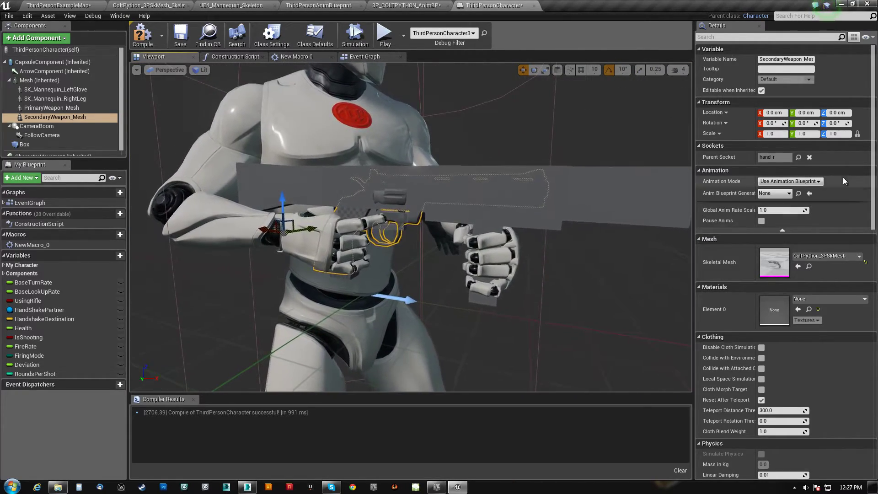
Set SecondaryWeapon_Mesh to Hidden in Game and compile the character blueprint.
scroll(860, 320, "down", 10)
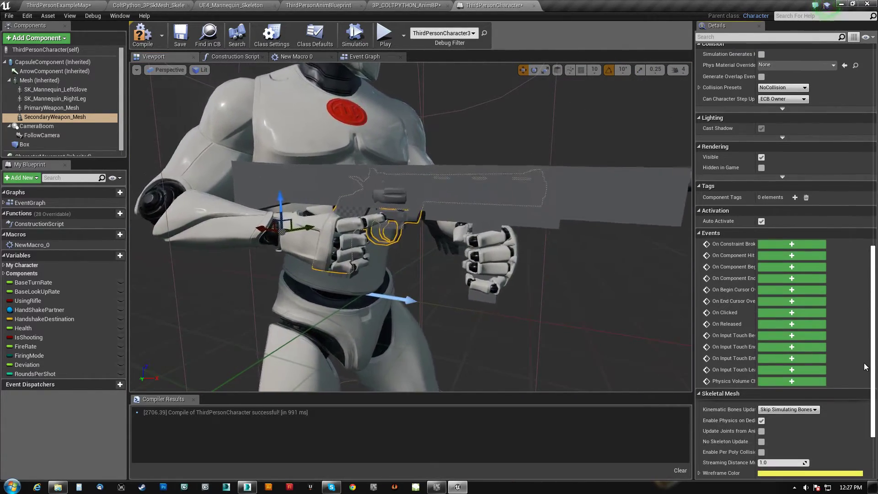
scroll(864, 366, "up", 3)
left_click(761, 233)
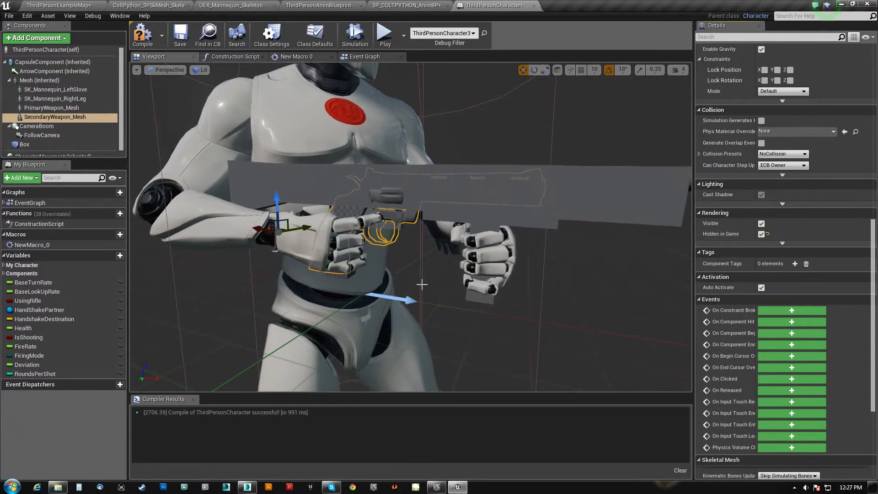
mouse_move(442, 245)
right_mouse_down()
mouse_move(430, 240)
mouse_move(441, 241)
right_mouse_up()
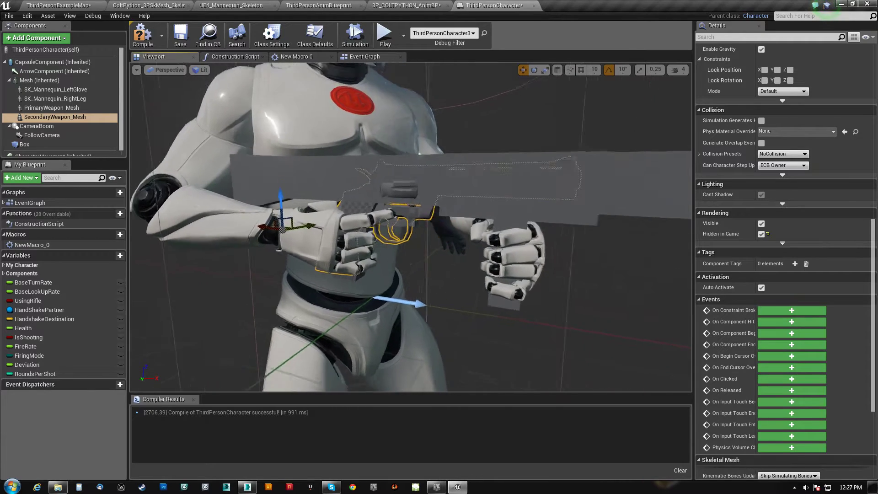
left_click_drag(418, 286, 418, 315)
key("F7")
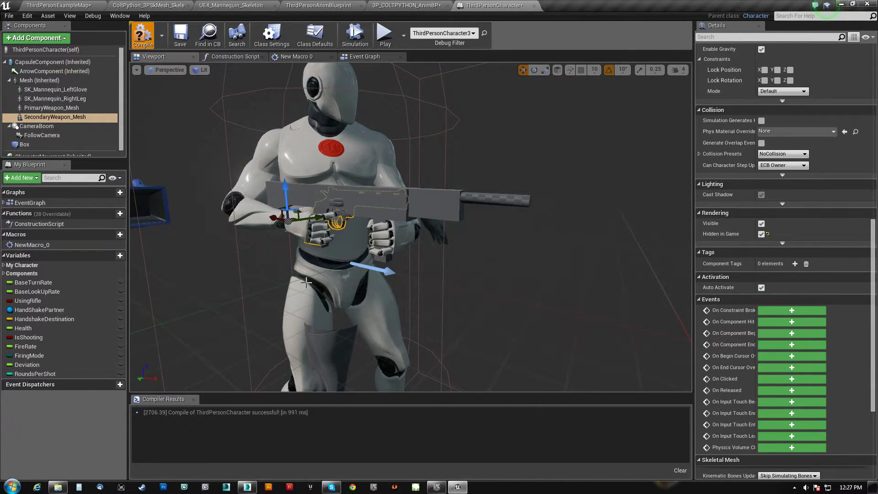
Play-test ThirdPersonExampleMap to check which weapon the character shows in game, and end the session.
left_click(86, 4)
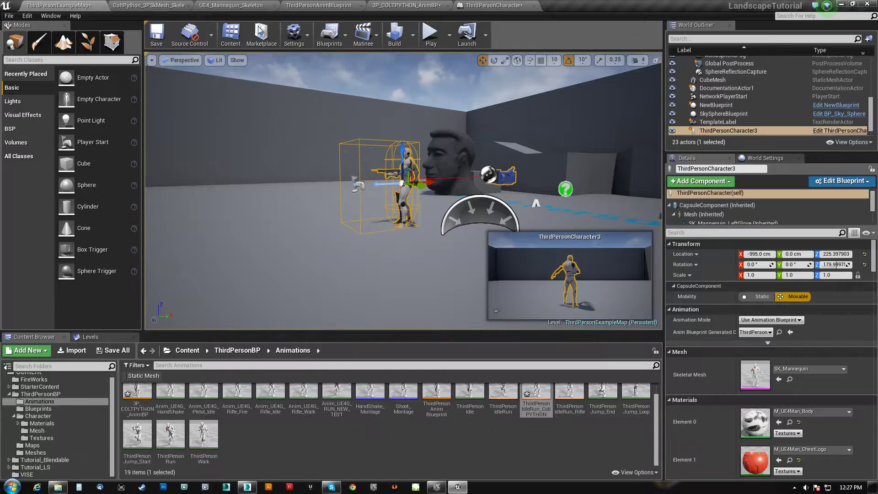
key("f")
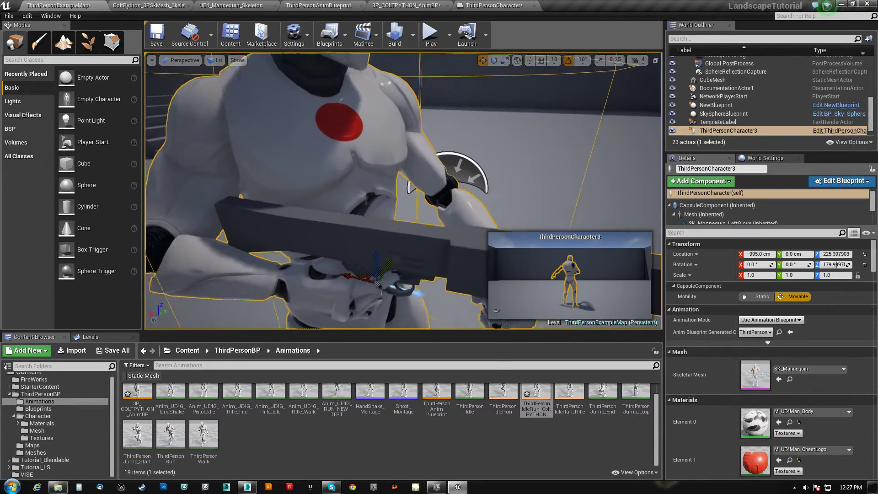
mouse_move(403, 191)
right_mouse_down()
mouse_move(403, 237)
mouse_move(400, 179)
mouse_move(404, 206)
mouse_move(404, 186)
right_mouse_up()
key("s")
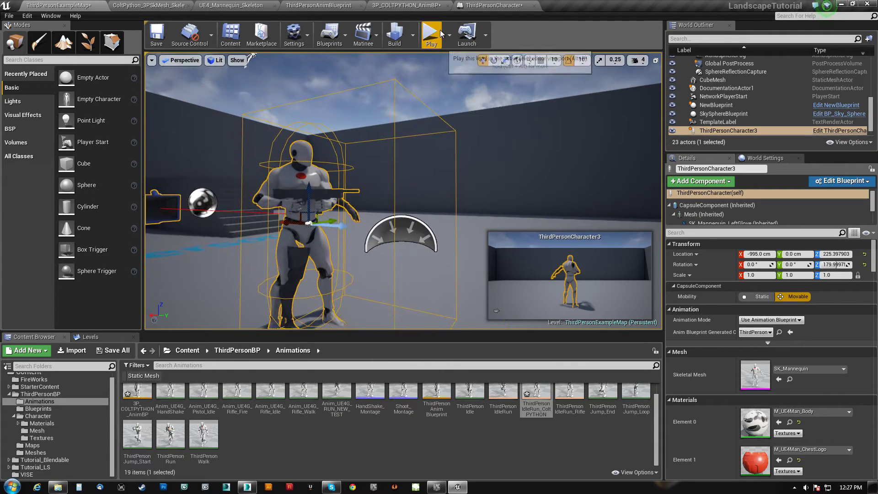
left_click(412, 76)
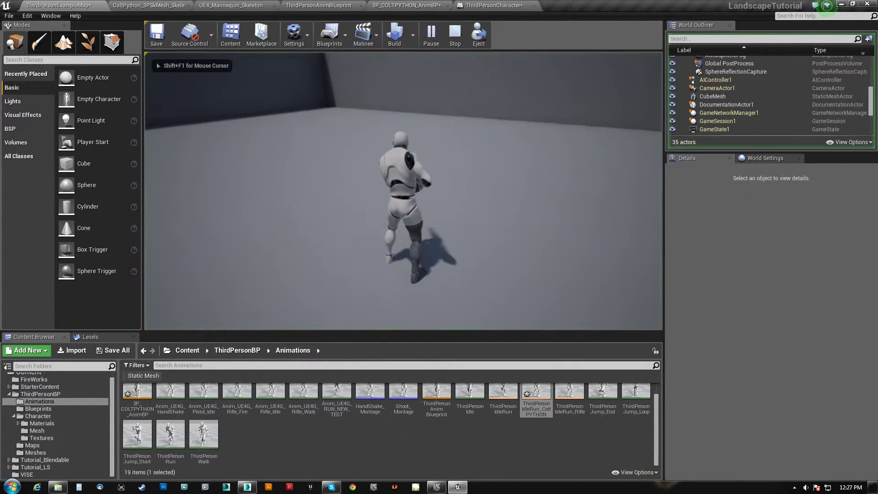
key("Escape")
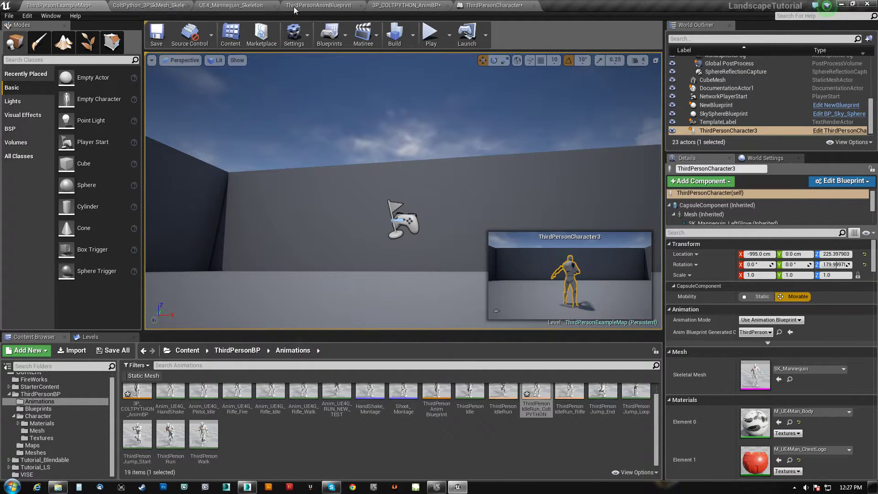
Turn off Use Controller Rotation Yaw in the Pawn defaults of ThirdPersonCharacter.
left_click(499, 8)
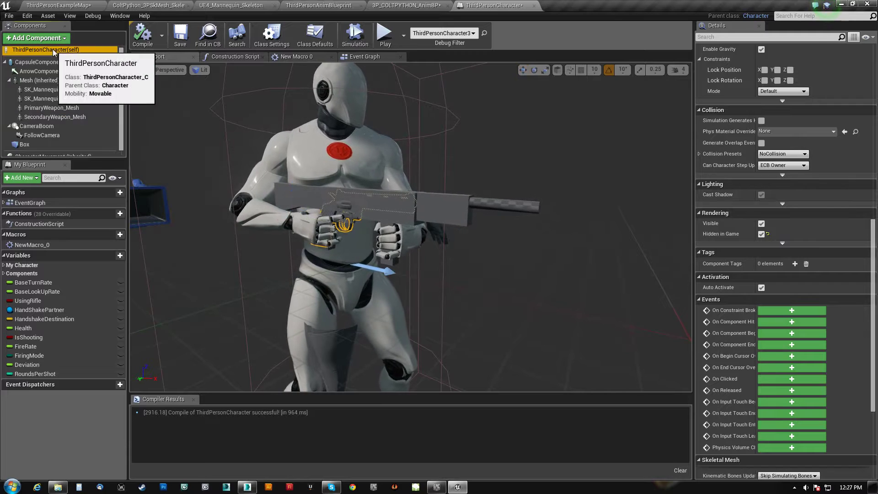
left_click(53, 52)
left_click(742, 37)
type("use")
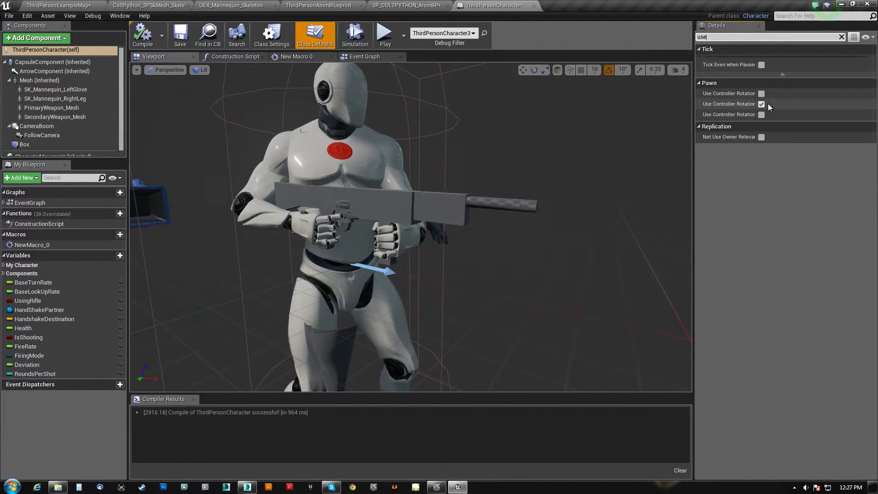
left_click(762, 104)
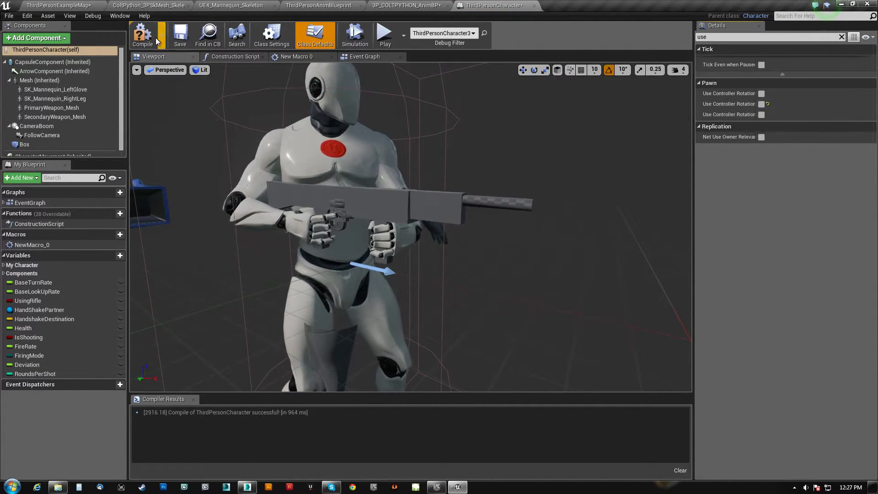
Play ThirdPersonExampleMap again to view the character and its weapon from other sides.
left_click(79, 6)
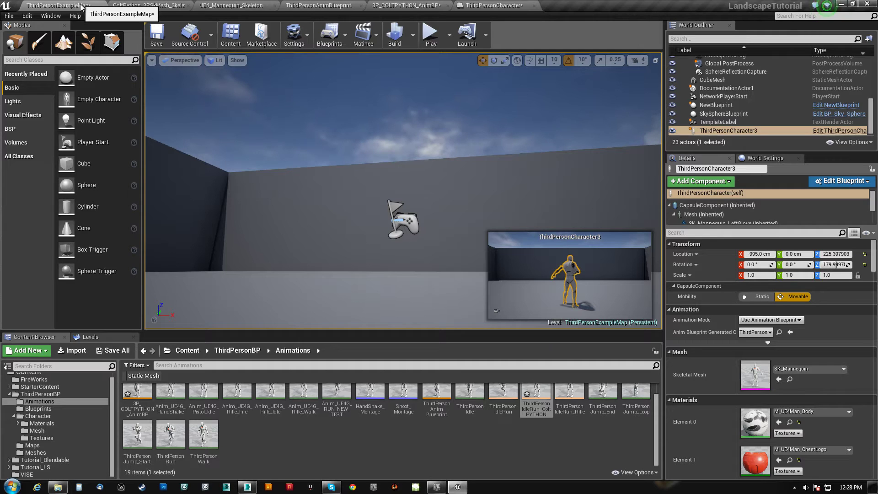
left_click(430, 37)
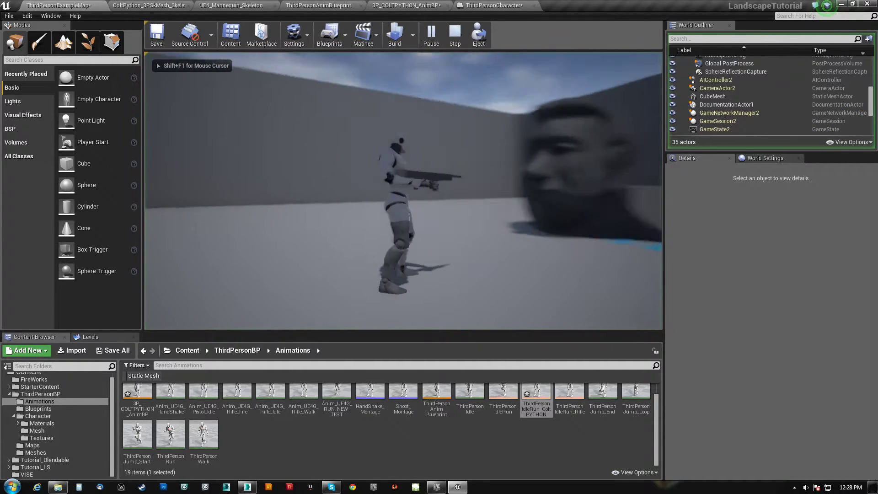